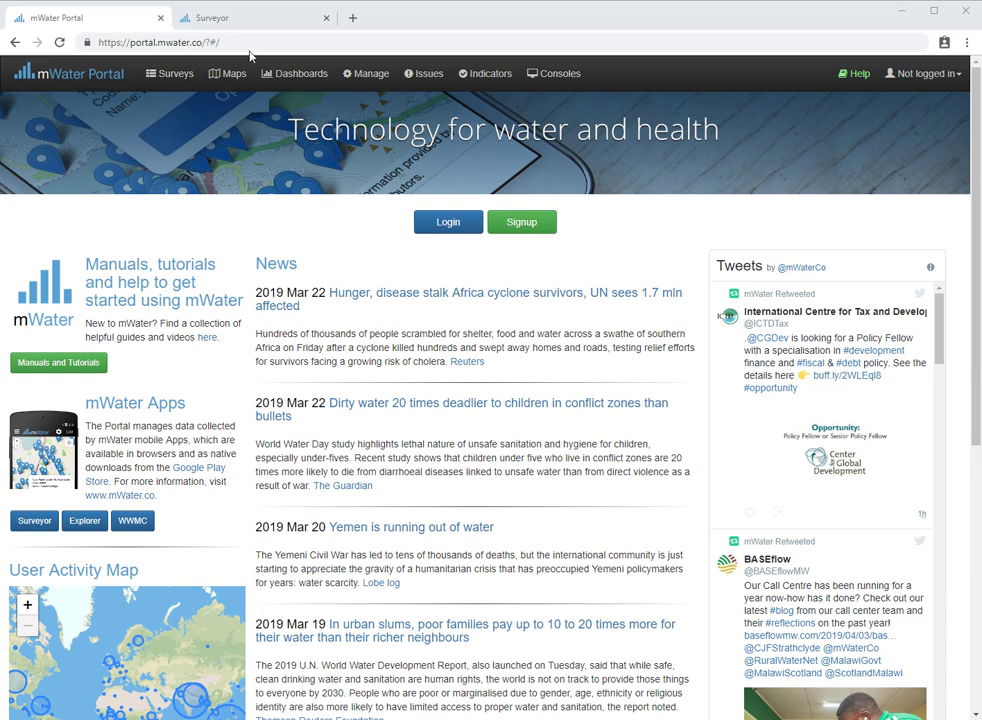
Step: Open the portal's new-account signup form
left_click_drag(257, 46, 128, 43)
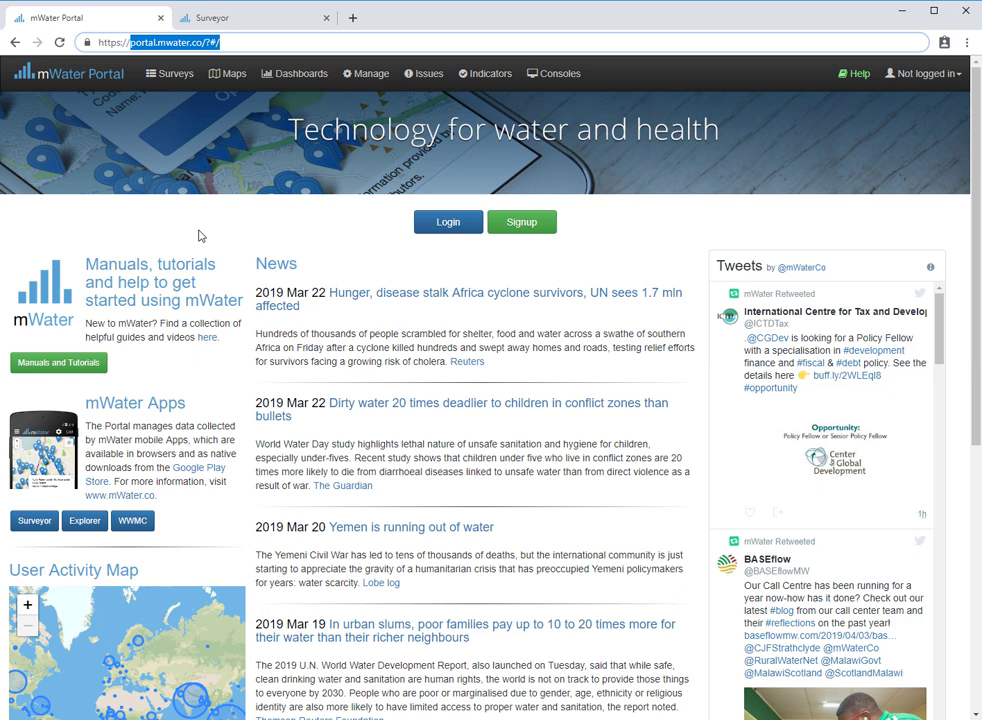
left_click(195, 230)
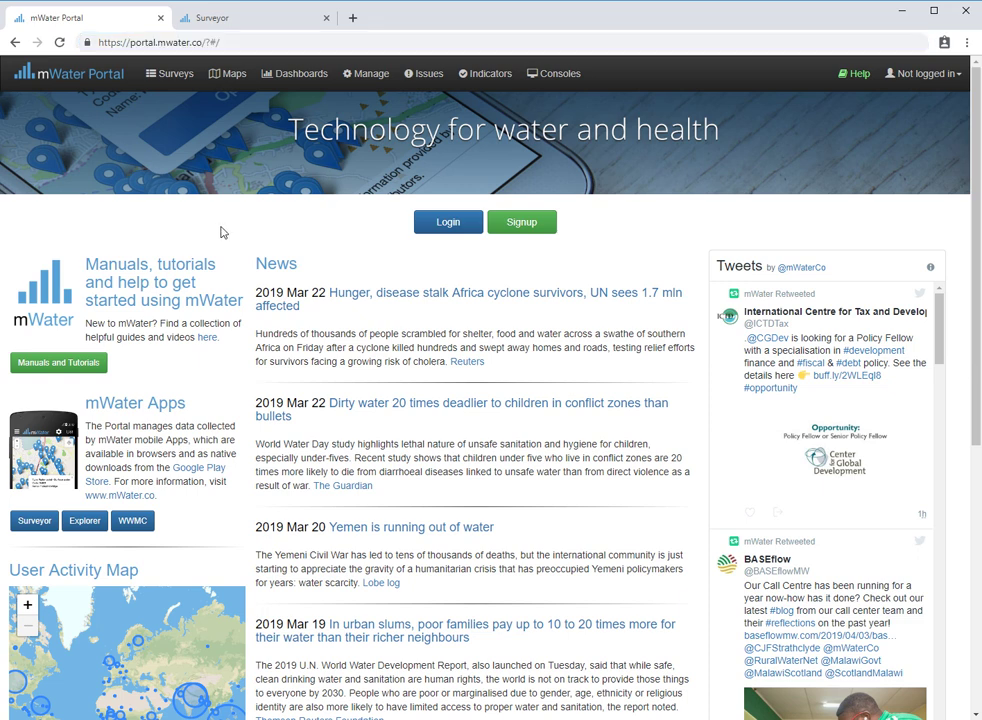
left_click(524, 237)
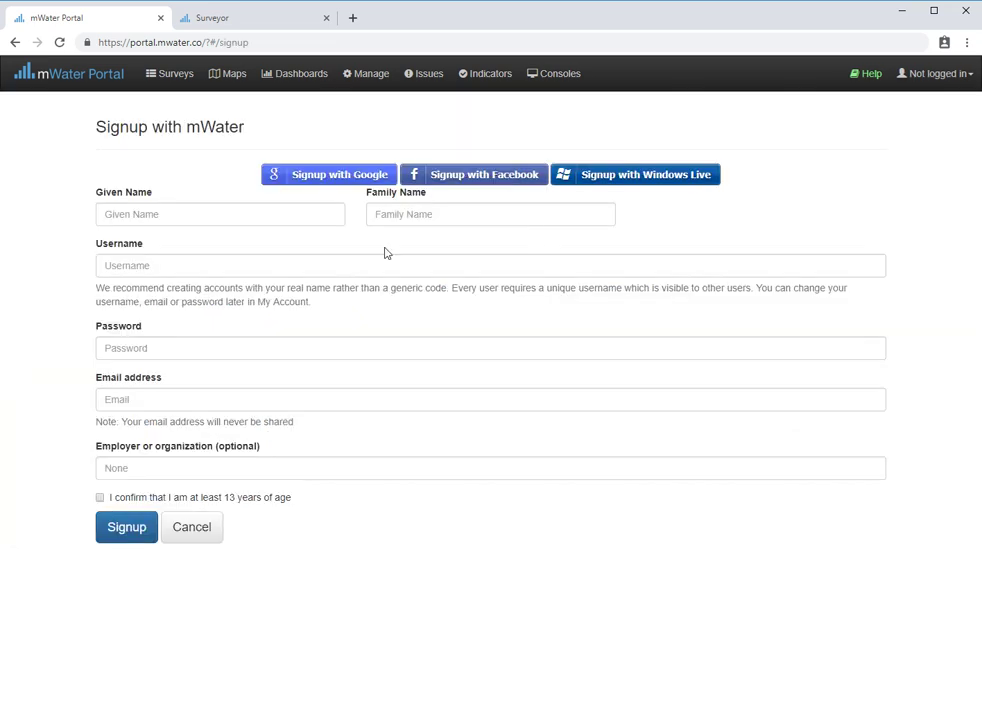
Step: Enter the given name, family name, username and password in the signup form
left_click(263, 215)
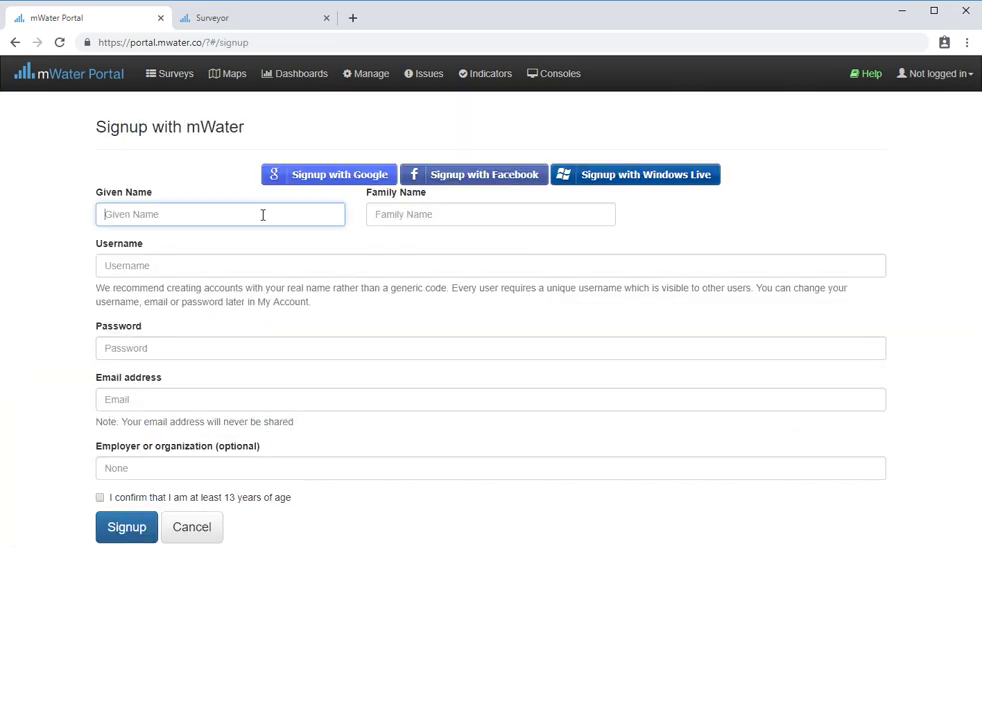
type("mWater")
key("Tab")
type("Lea")
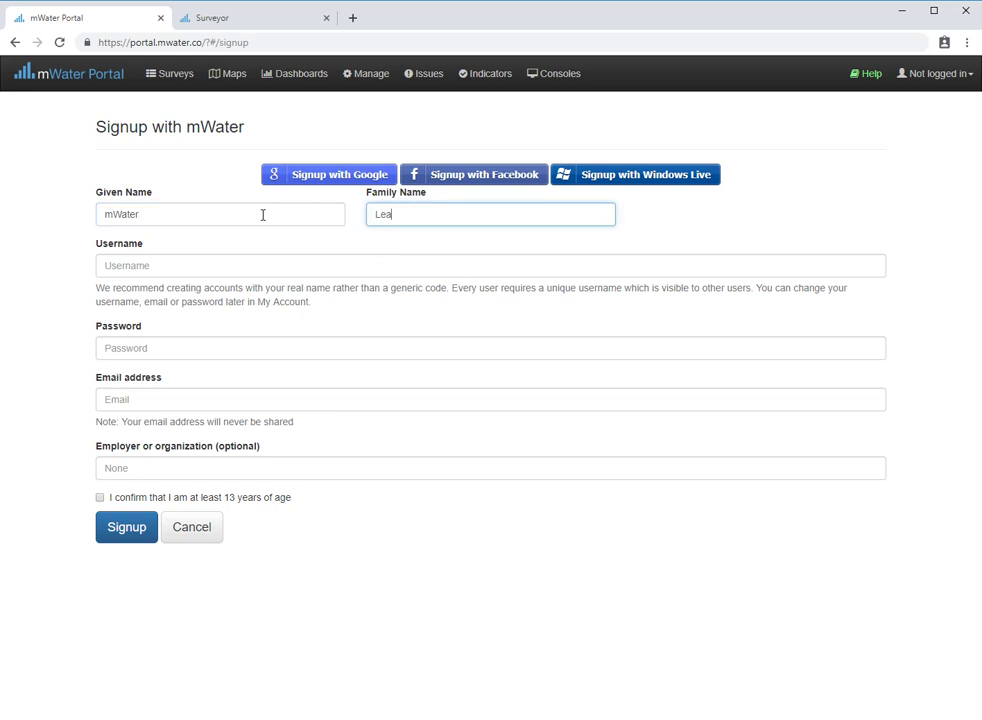
type("rn")
key("Tab")
type("mearn")
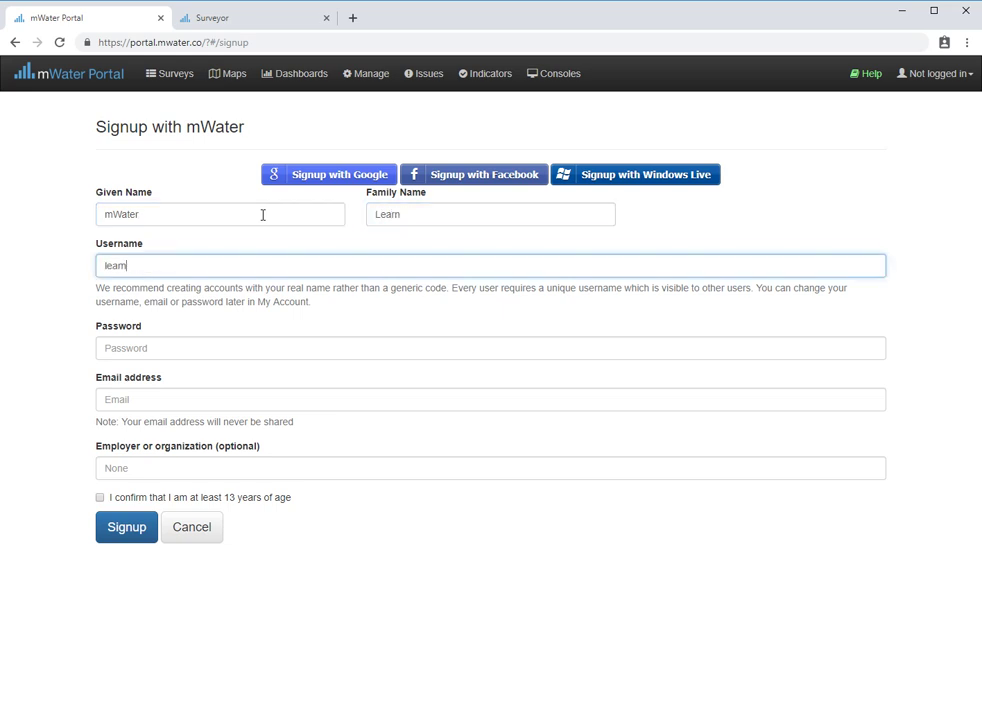
type("mWater")
key("Tab")
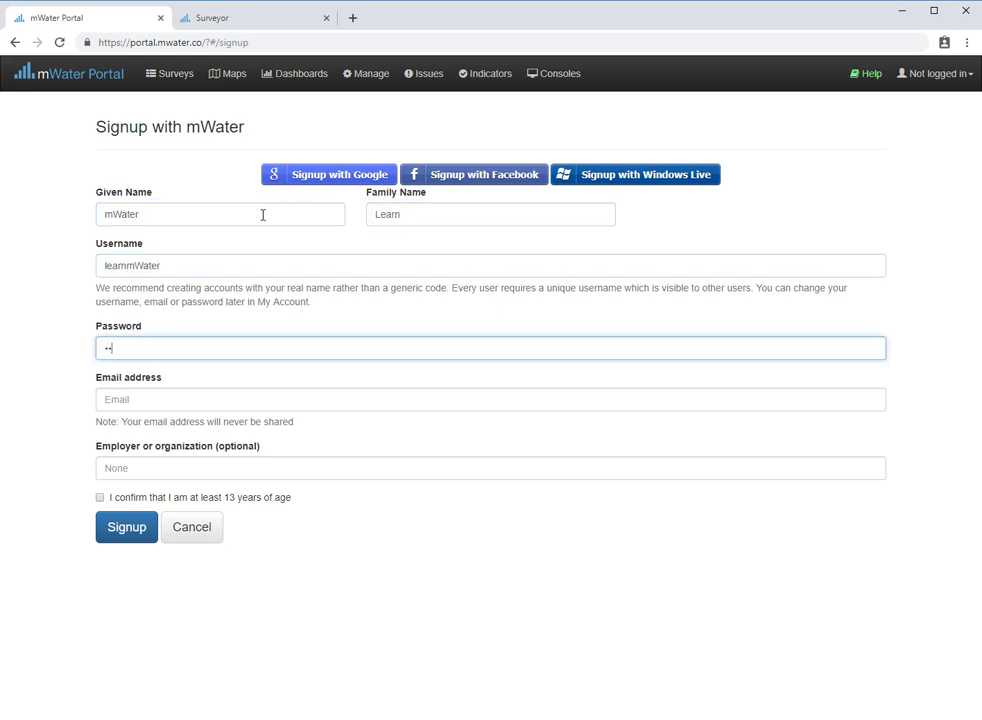
Step: Enter the e-mail address and employer 'mWater', confirm age 13+, and submit the signup
key("Tab")
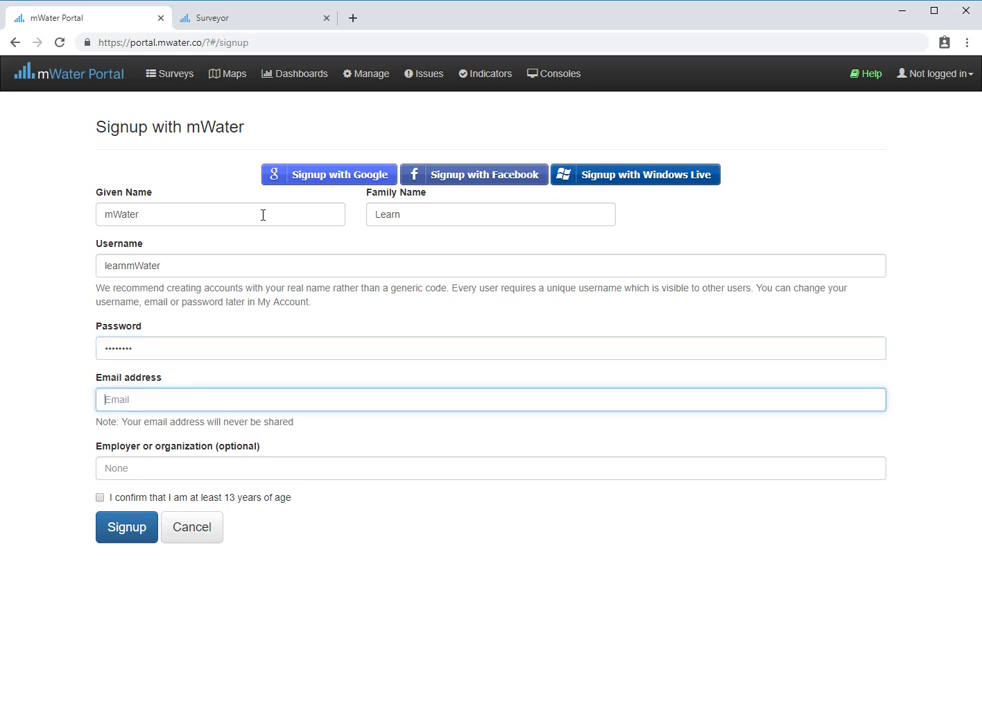
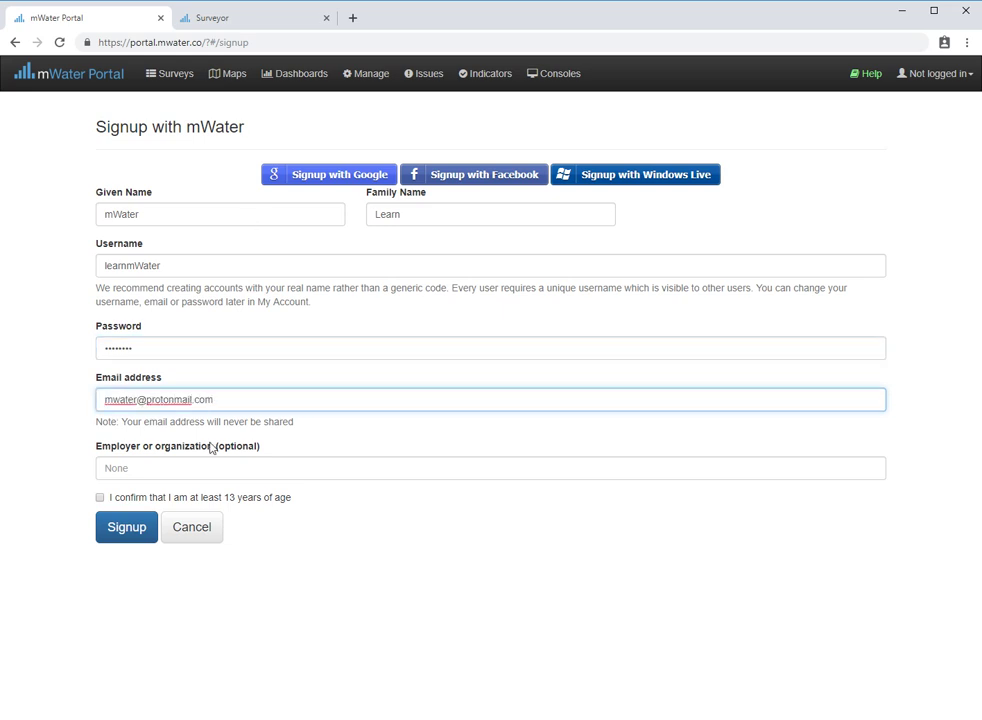
left_click(267, 470)
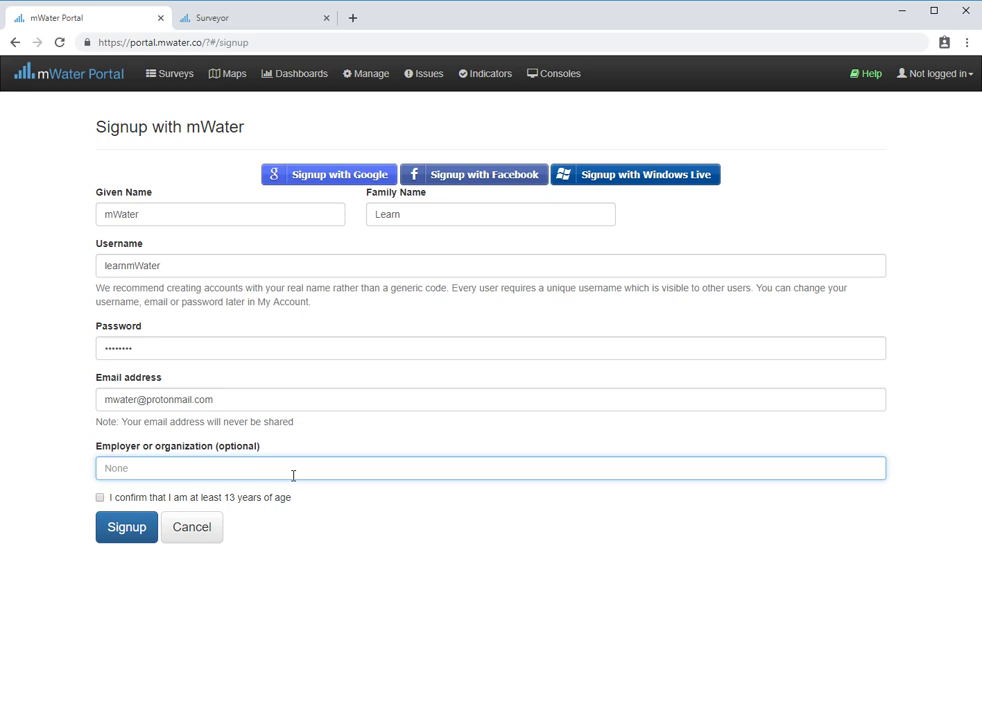
type("mWate")
type("r")
left_click(100, 498)
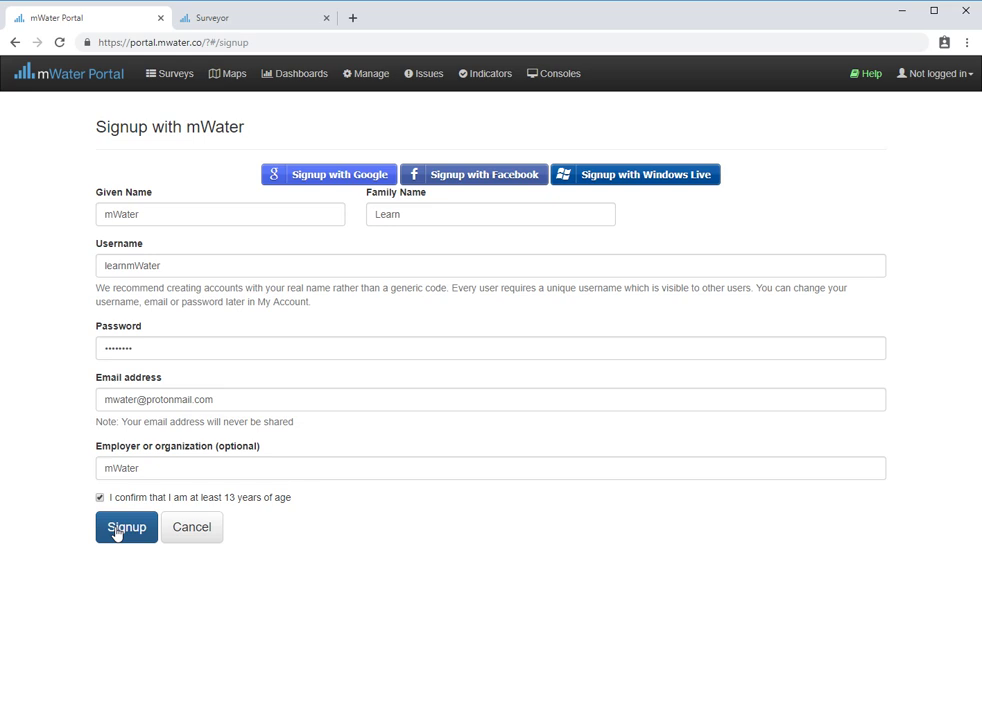
left_click(116, 533)
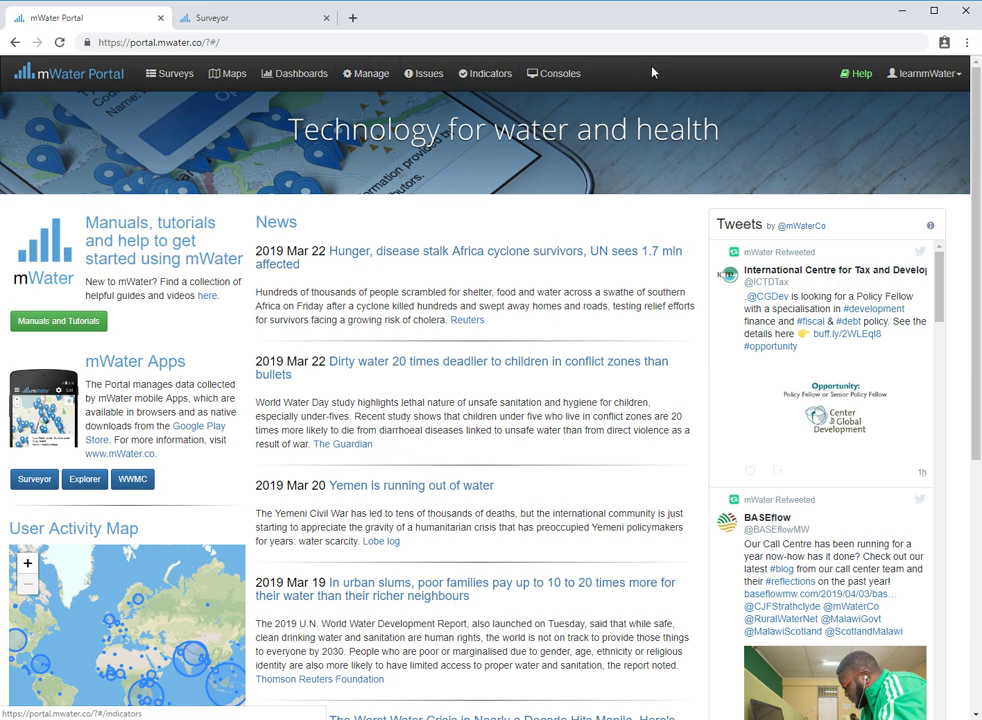
Step: Open and close the top-right account menu to check the signed-in account
left_click(935, 73)
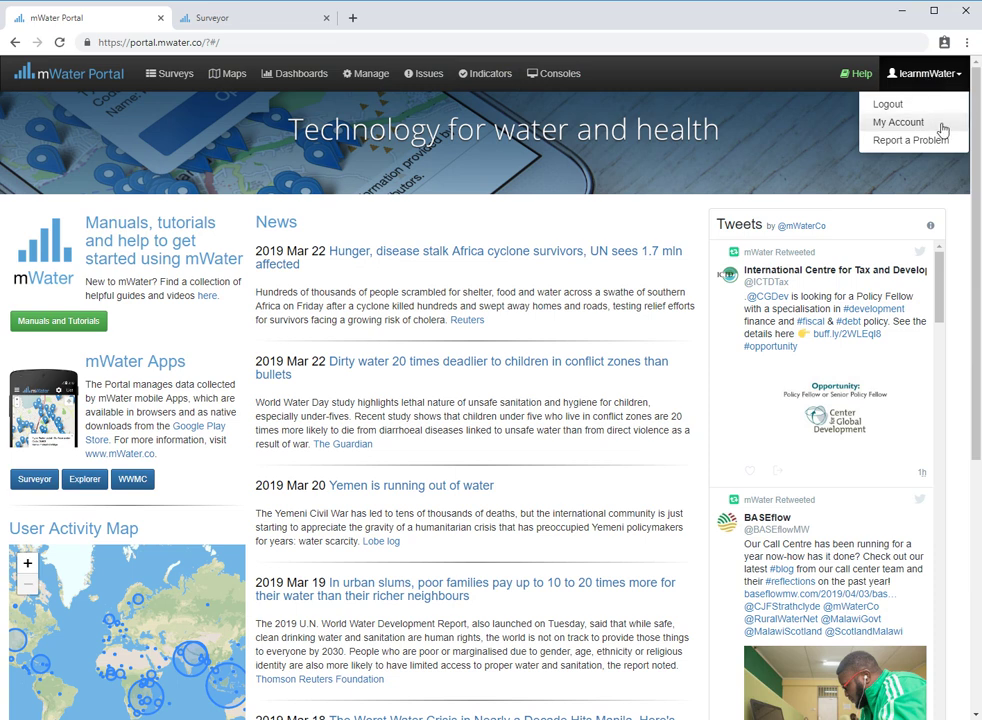
left_click(950, 73)
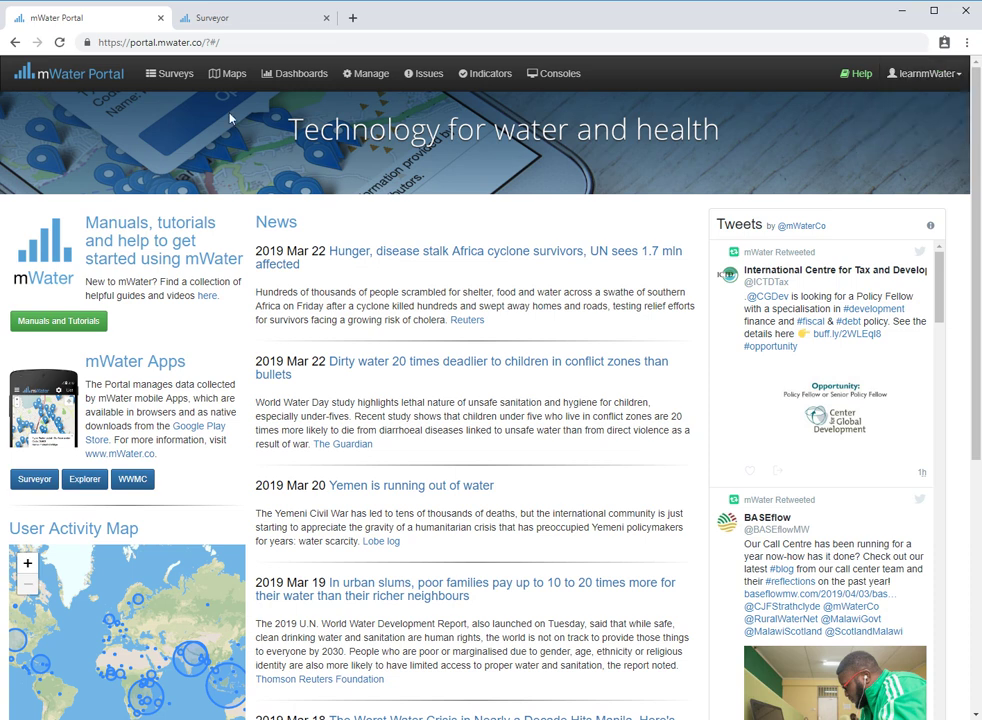
Step: Go to the Surveys list and create a new Untitled Survey
left_click(176, 90)
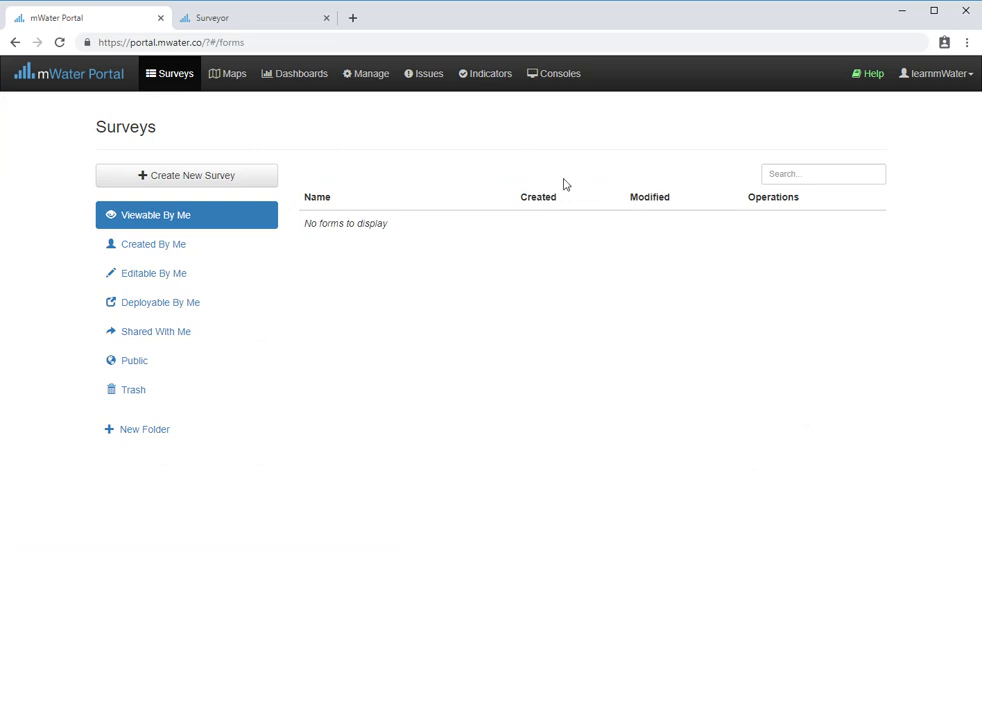
left_click(202, 178)
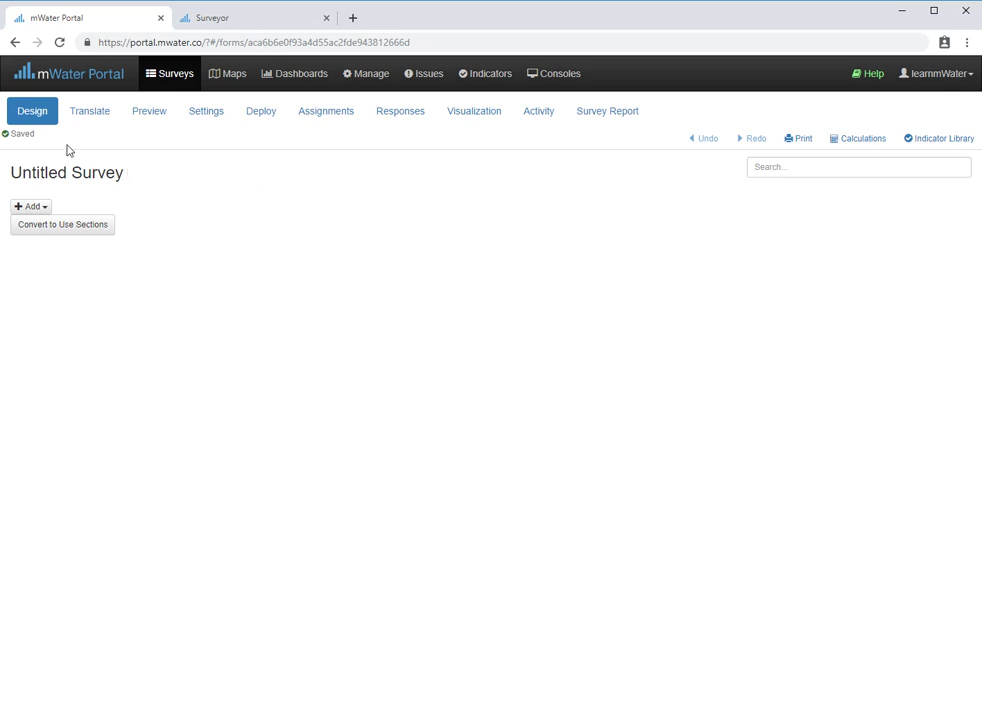
Step: Rename the Untitled Survey to 'Water point functionality survey' and save the name
mouse_move(143, 175)
left_click(147, 176)
left_click(311, 148)
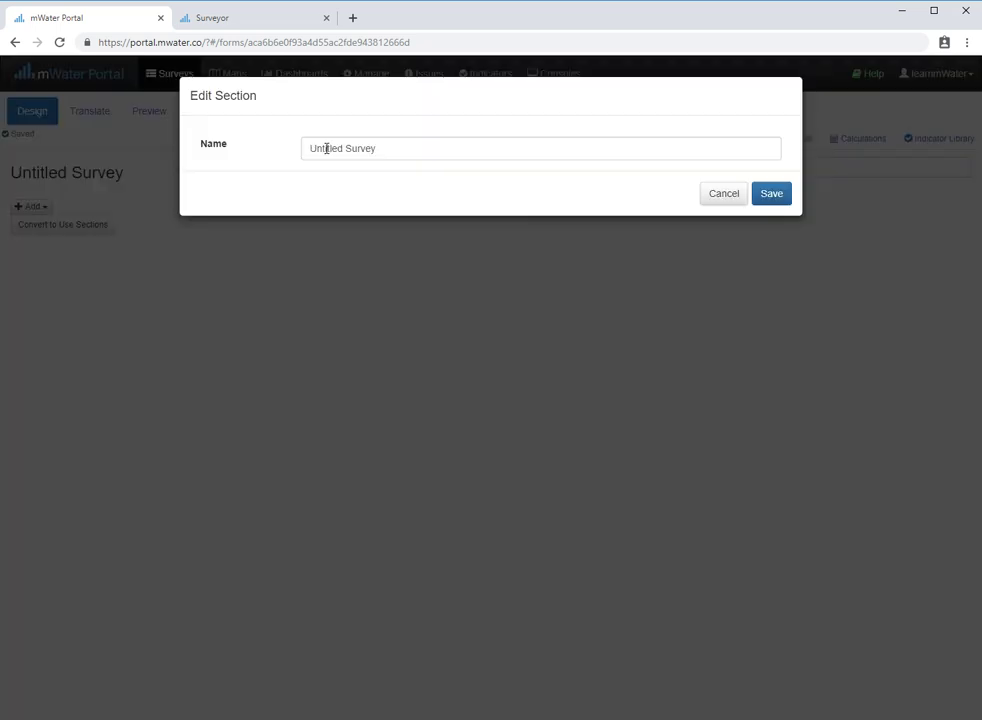
key("ctrl+a")
type("wat")
key("BackSpace")
key("BackSpace")
key("BackSpace")
type("Wa")
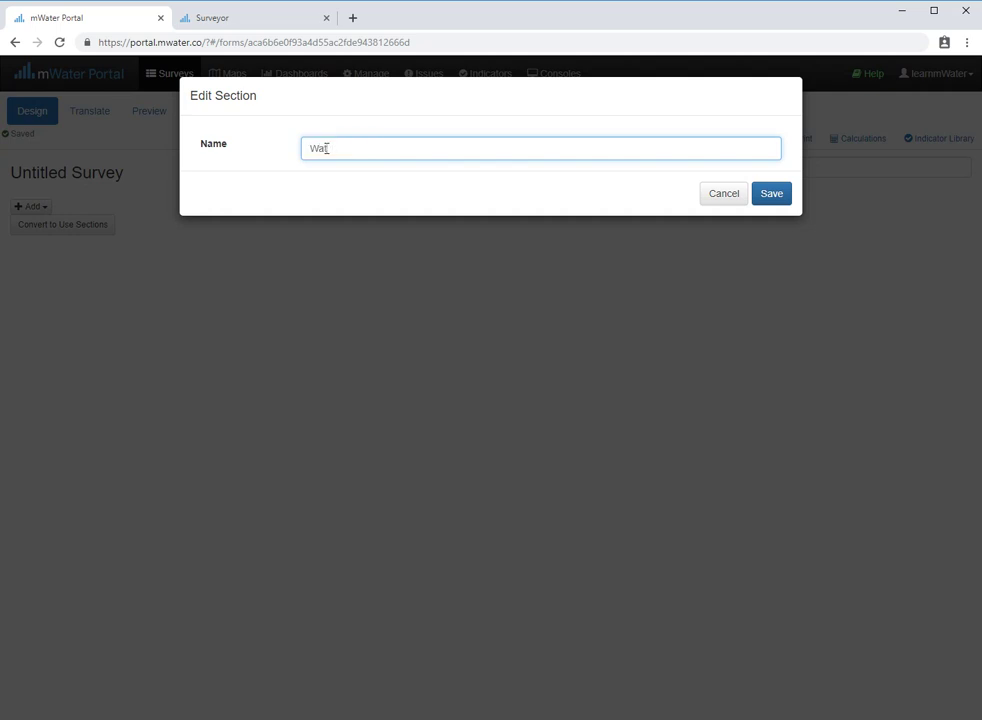
type("ter point functi")
type("onality survey")
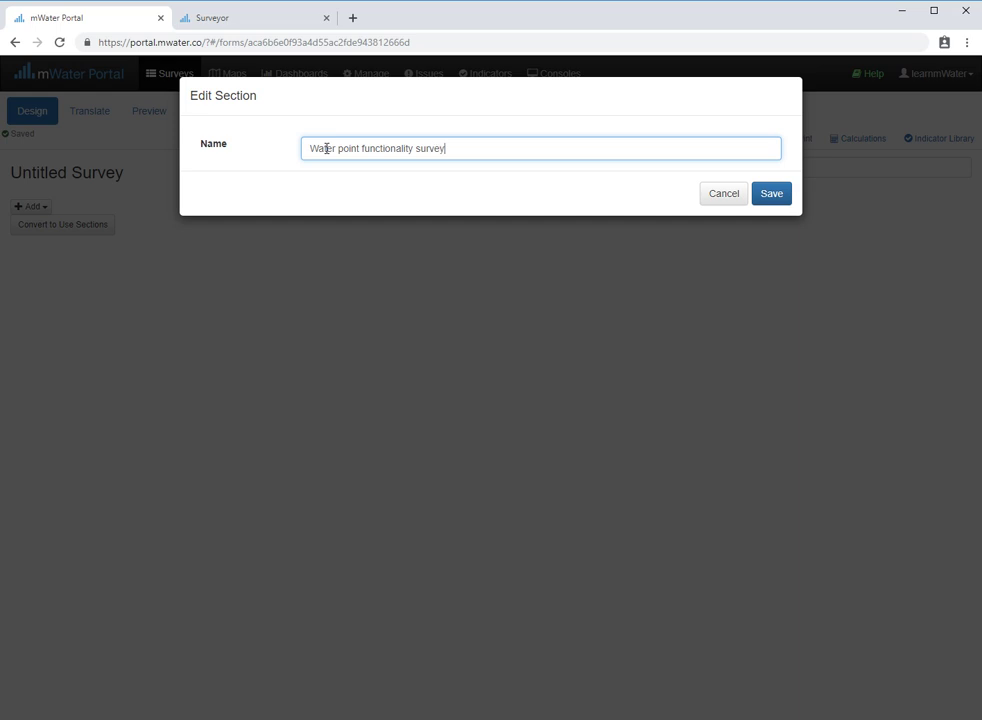
left_click(771, 194)
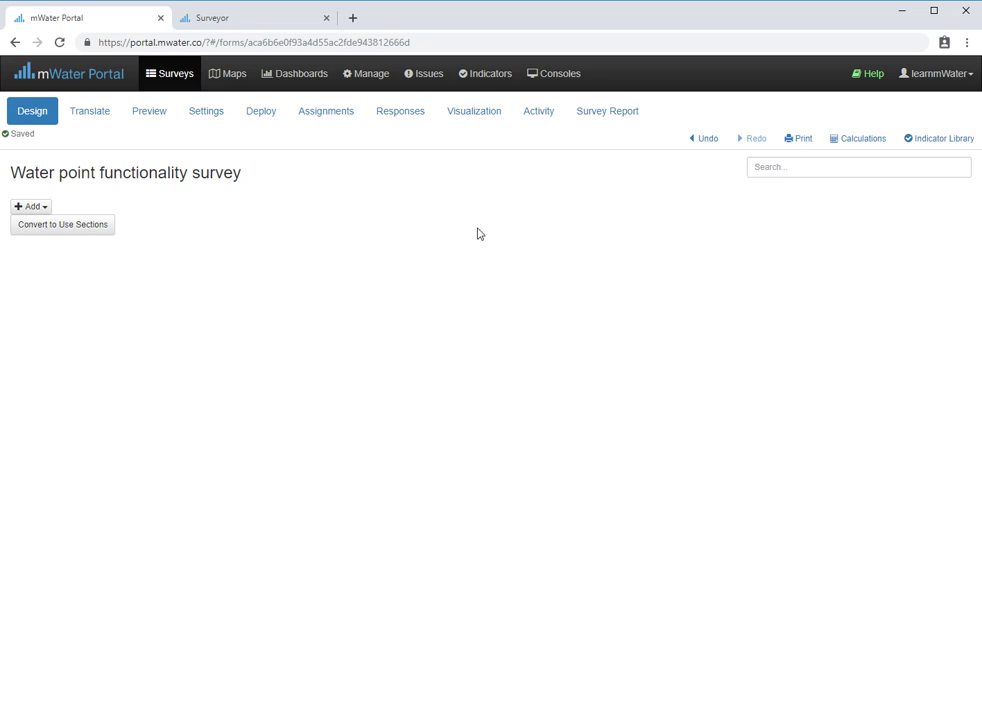
left_click(32, 210)
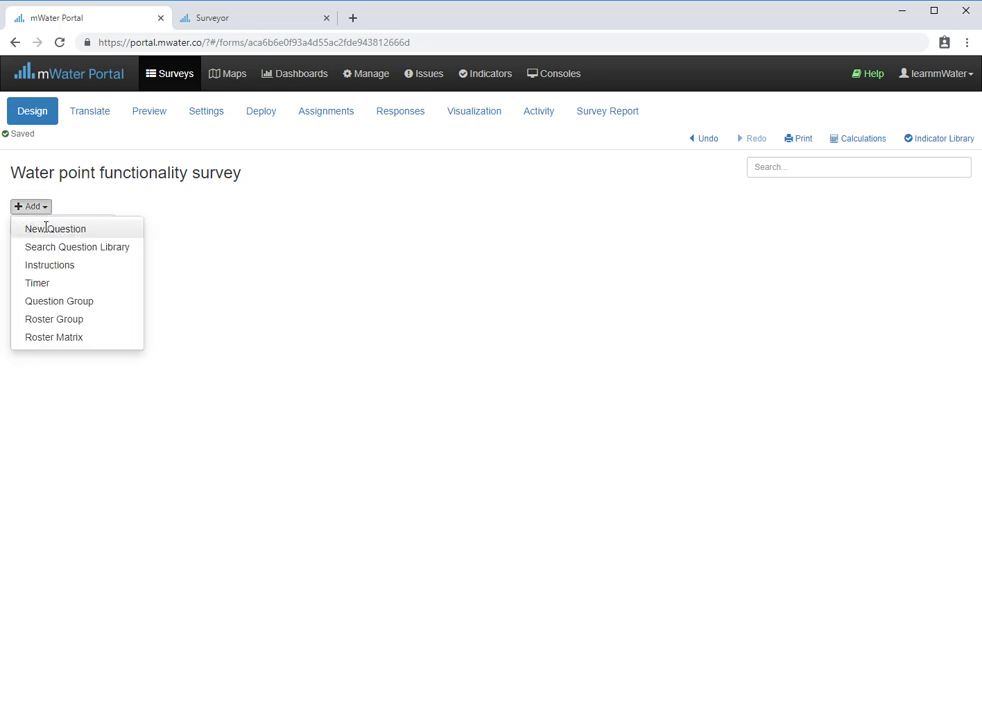
Step: Add a radio-button question 'Is water available from the water-point on the day of the visit?'
left_click(47, 228)
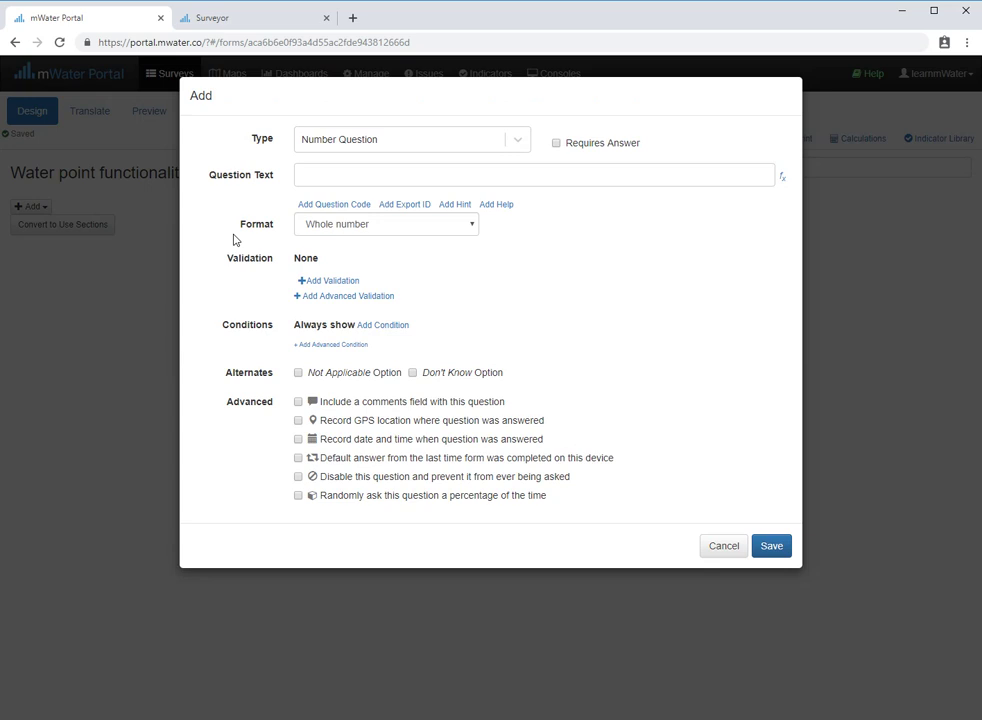
left_click(510, 142)
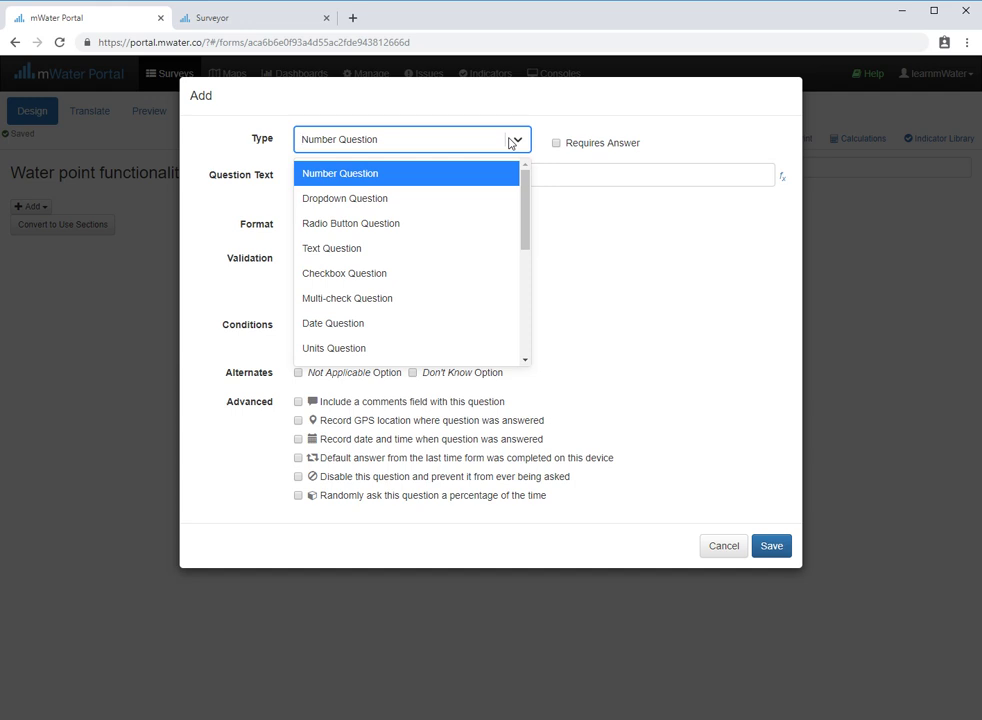
left_click(445, 225)
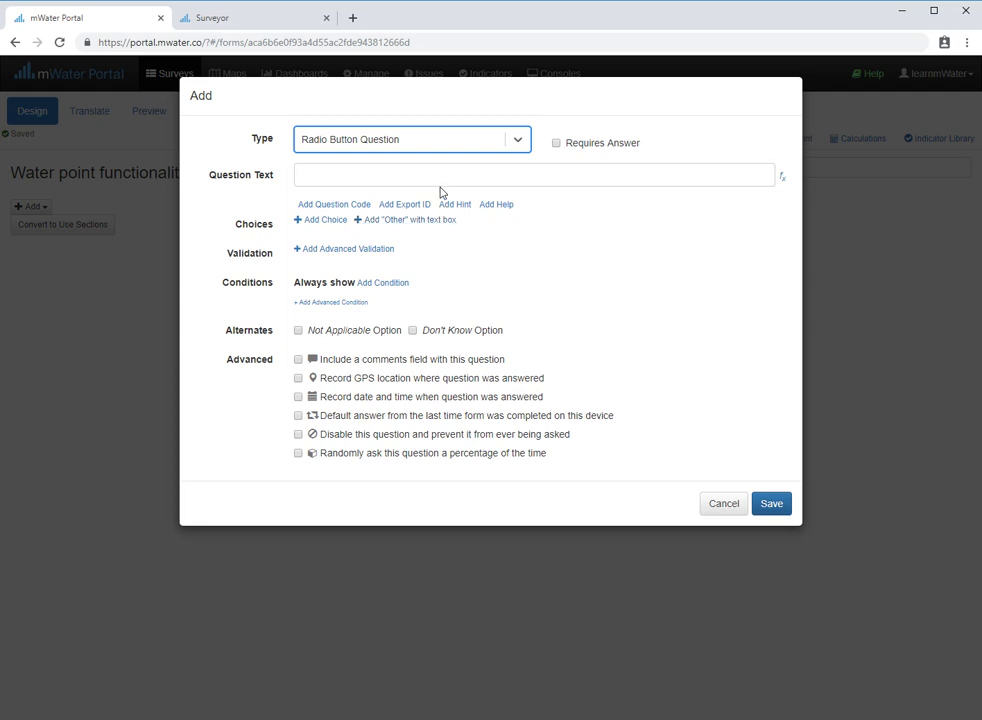
left_click(444, 181)
type("Is ")
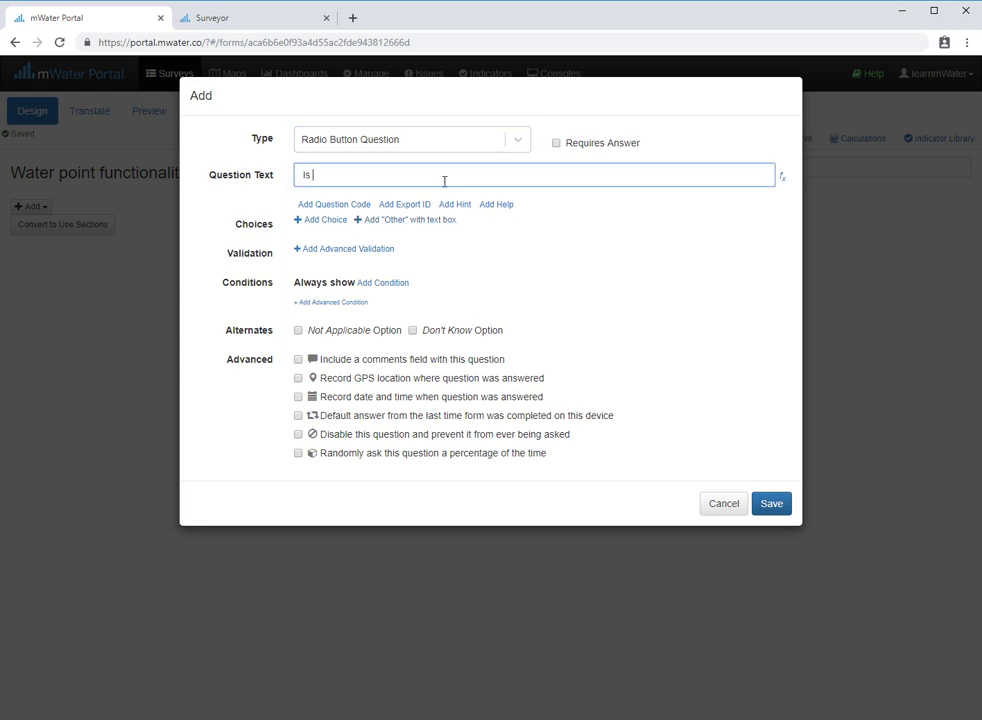
type("water availab")
type("le from the water-")
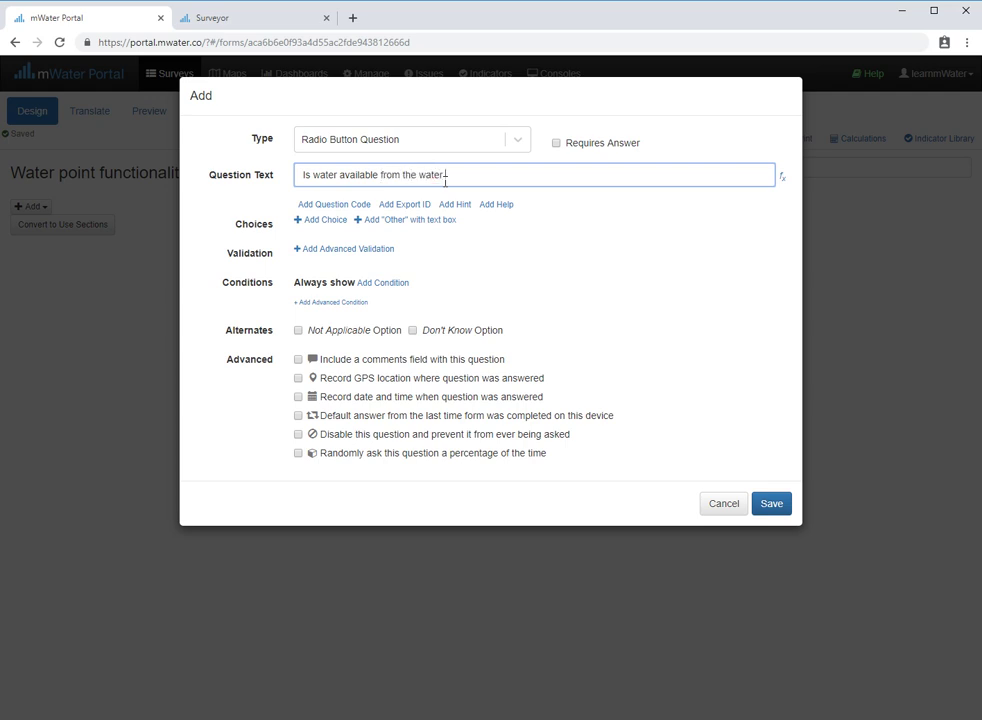
type("point on the day of ")
type("the visit?")
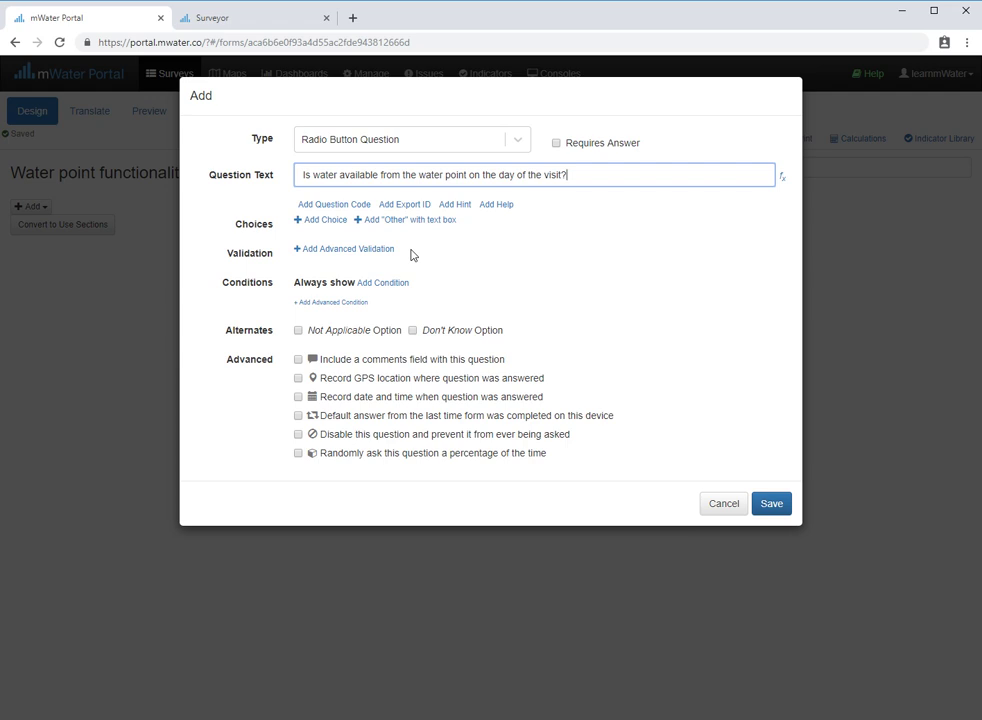
Step: Give the question Yes and No choices, make it required, and save it
left_click(330, 220)
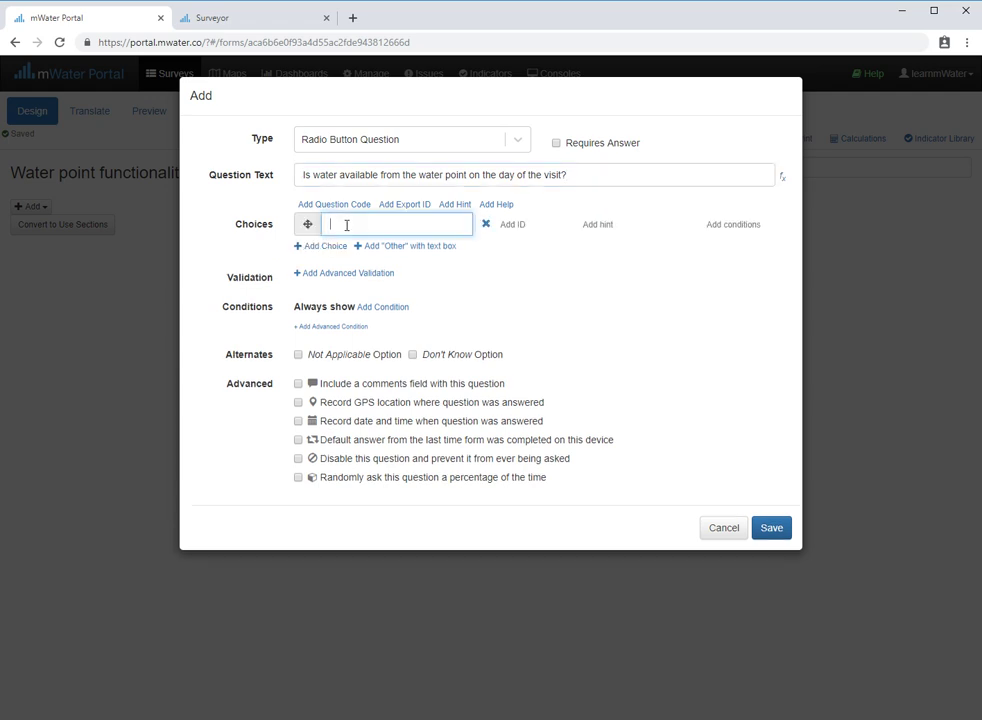
type("Yes")
left_click(324, 246)
type("N")
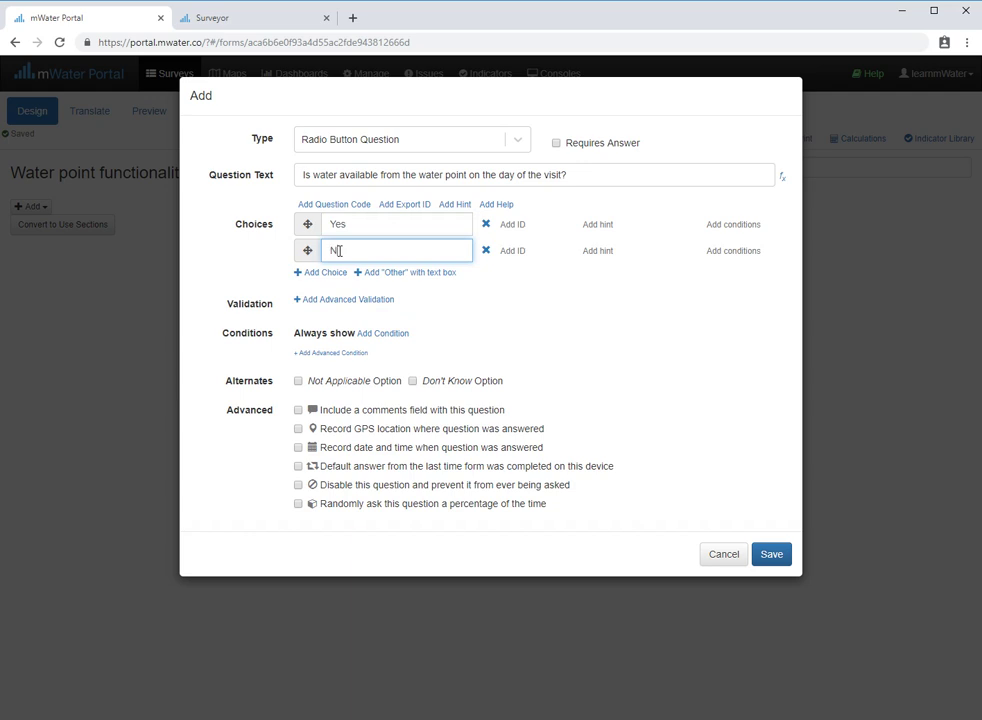
type("o")
left_click(615, 346)
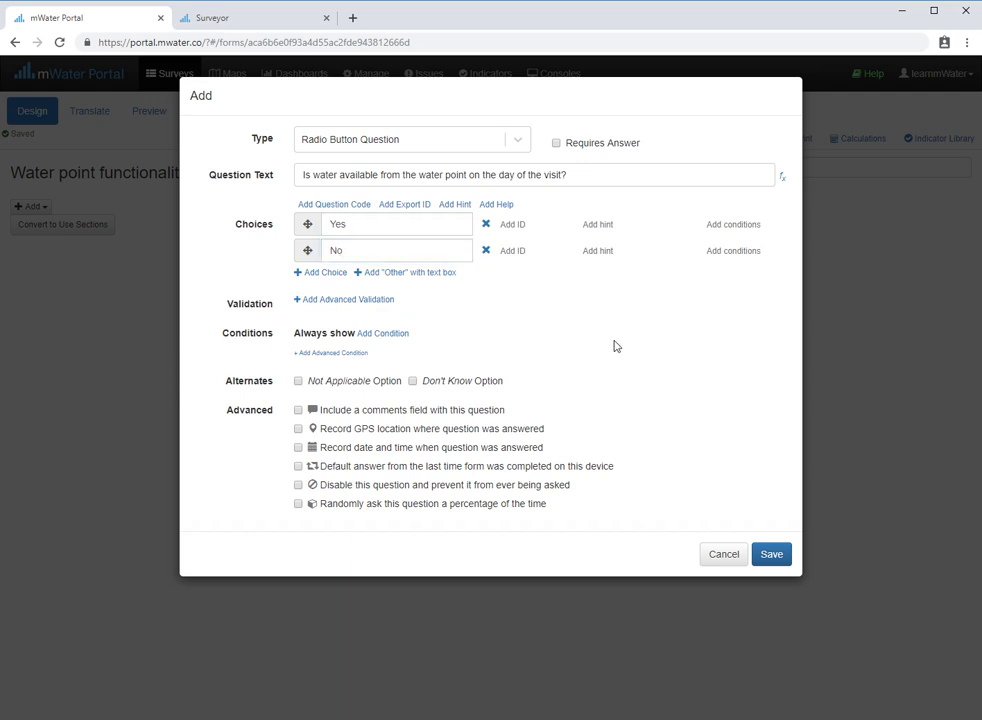
left_click(556, 144)
left_click(772, 556)
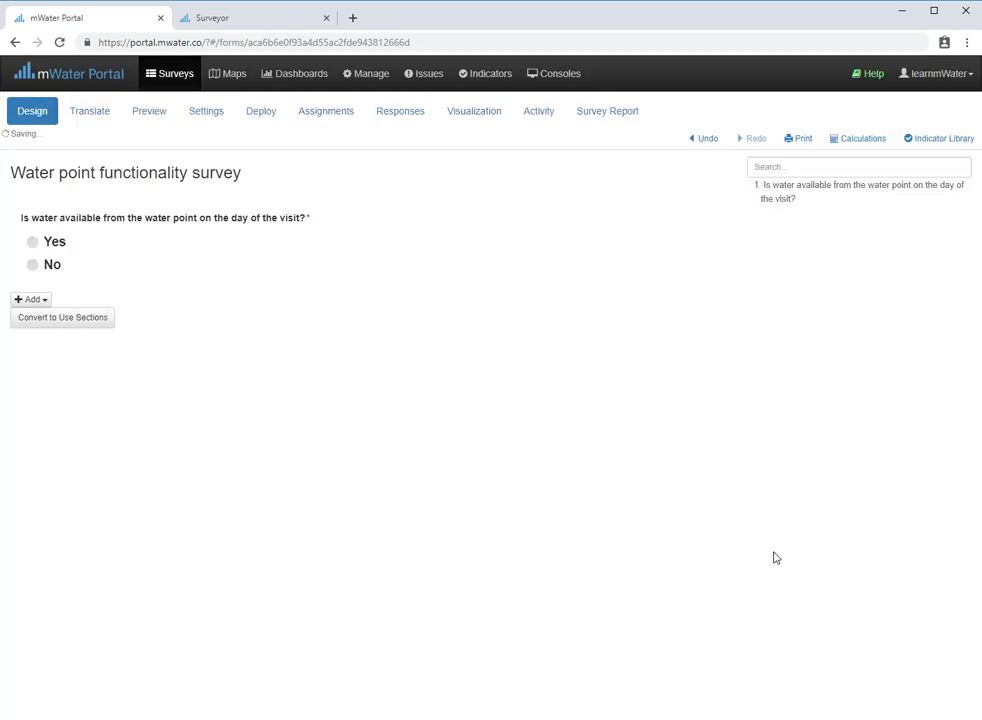
Step: Test the Yes and No options in the survey preview, then clear the answer
left_click(32, 242)
left_click(32, 266)
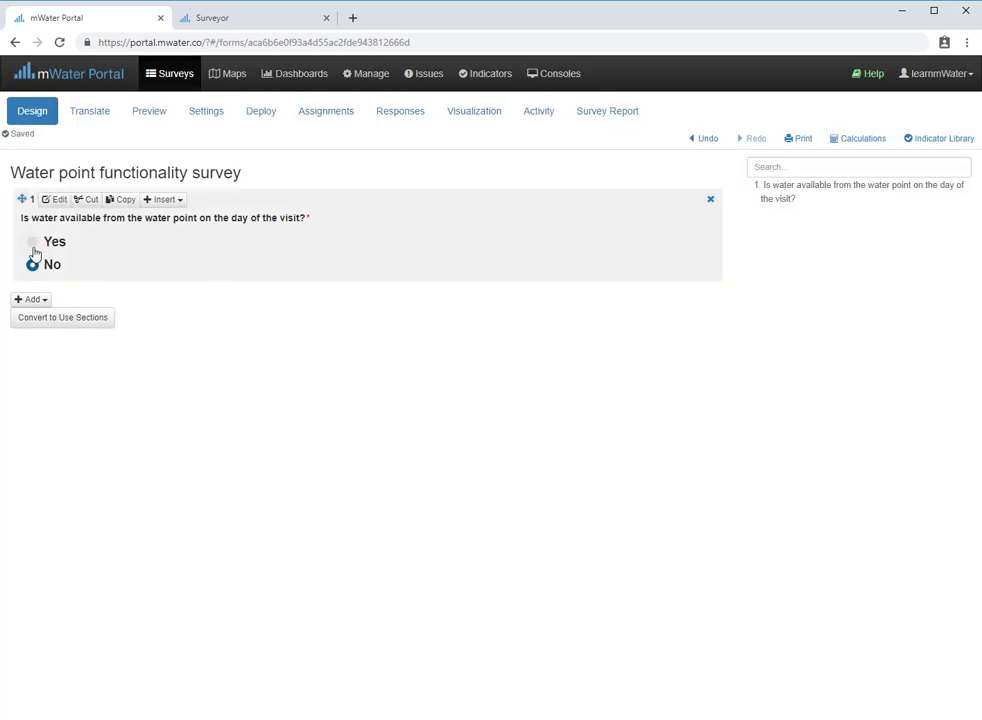
left_click(32, 242)
left_click(48, 243)
Step: Add a number question 'How many hours per-day is water usually available from this source?'
left_click(35, 303)
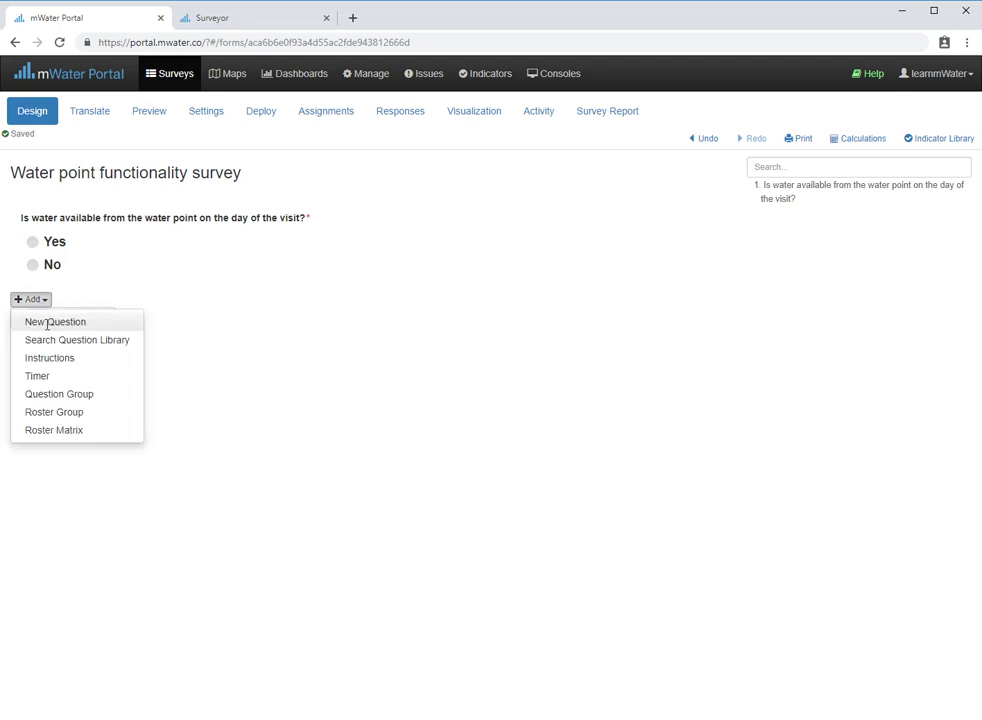
left_click(47, 322)
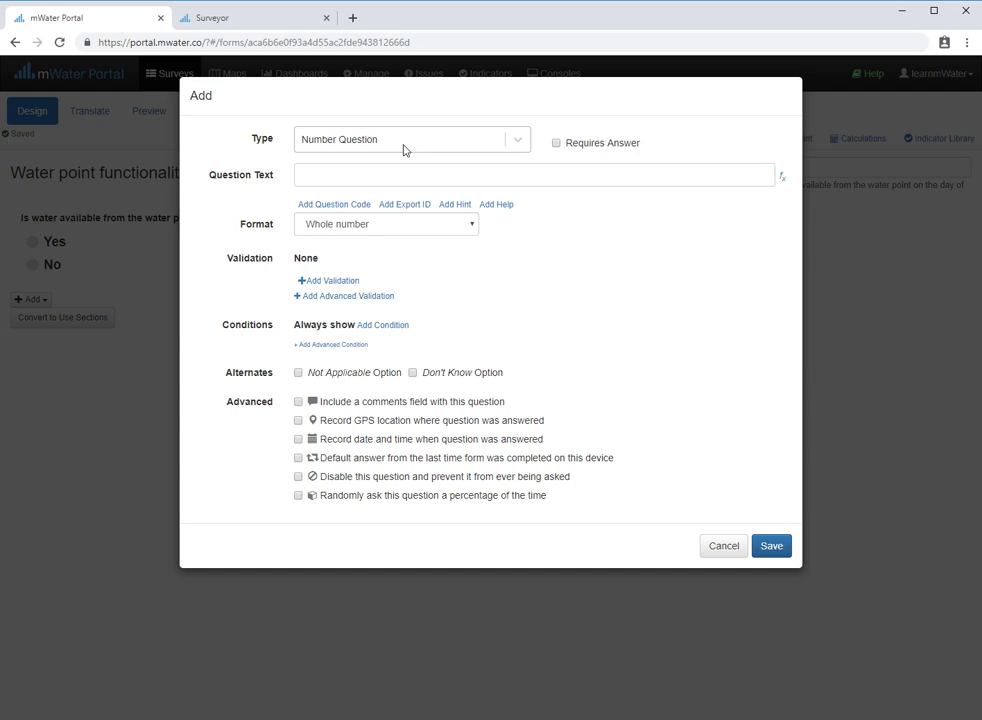
left_click(392, 180)
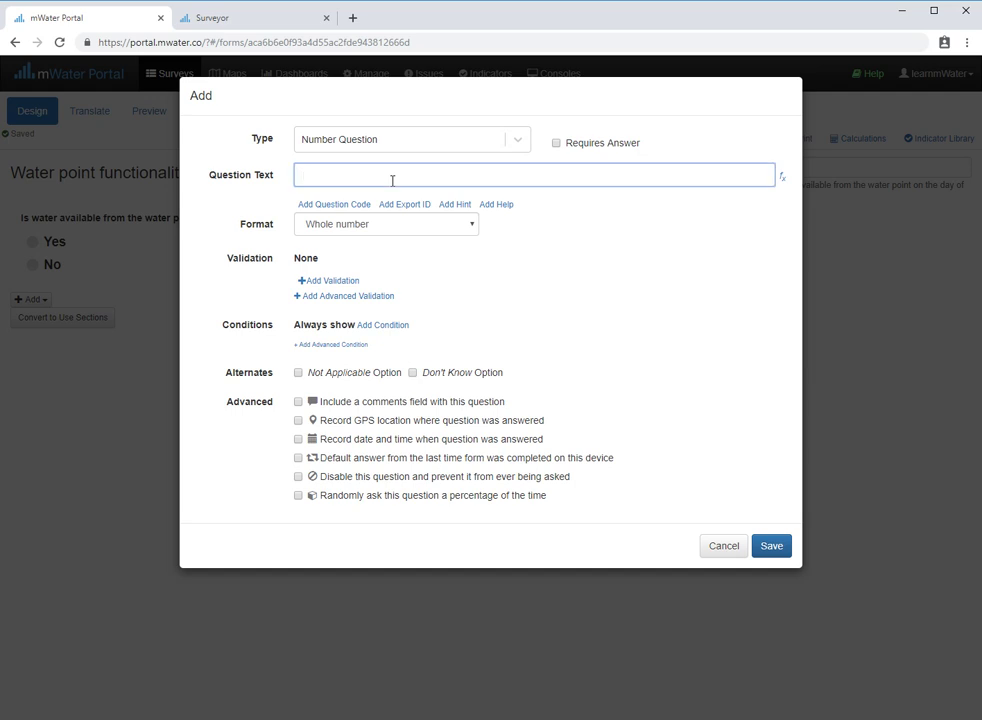
type("How ")
type("many hour")
type("s per-day is ")
type("water usually avail")
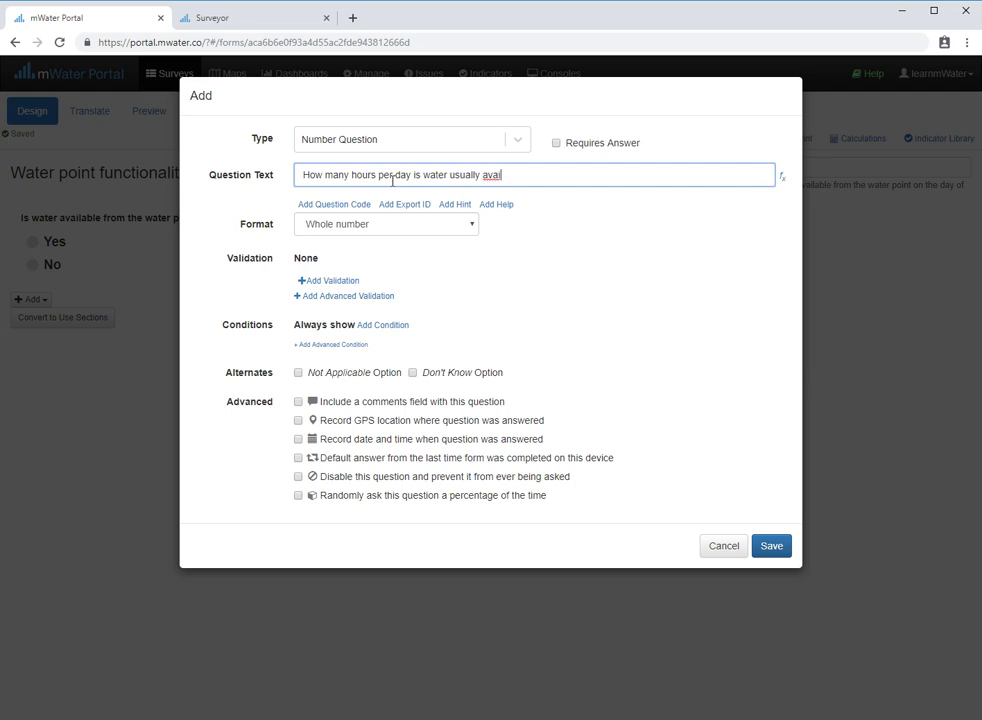
type("able from this sour")
type("ce?")
double_click(392, 176)
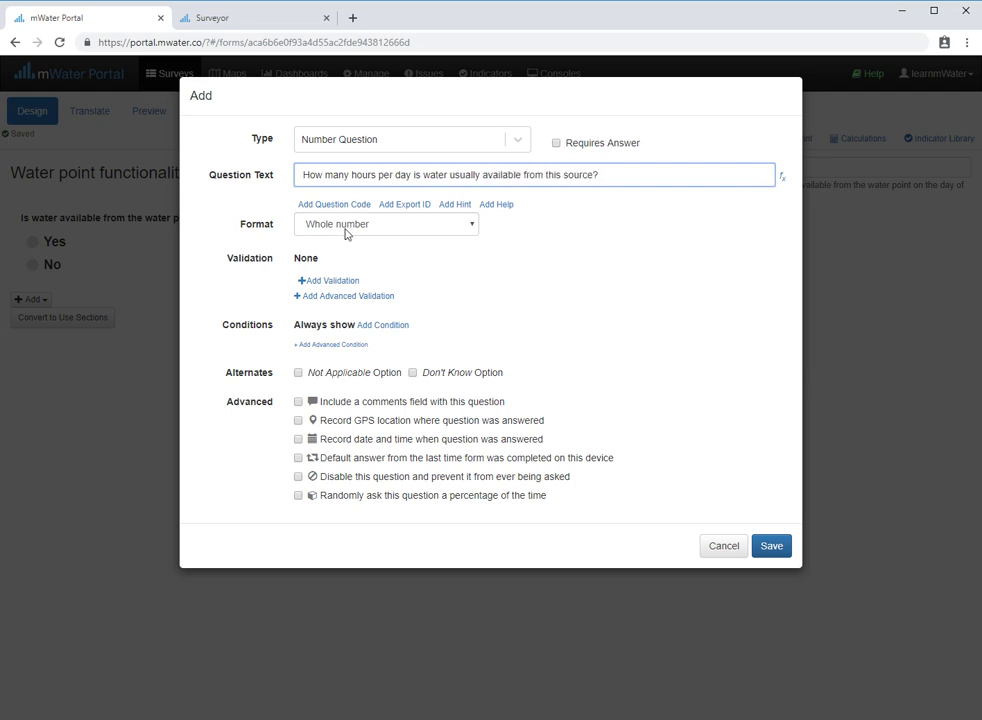
Step: Keep whole-number answers, allow Don't Know, make it required, and save the question
left_click(346, 230)
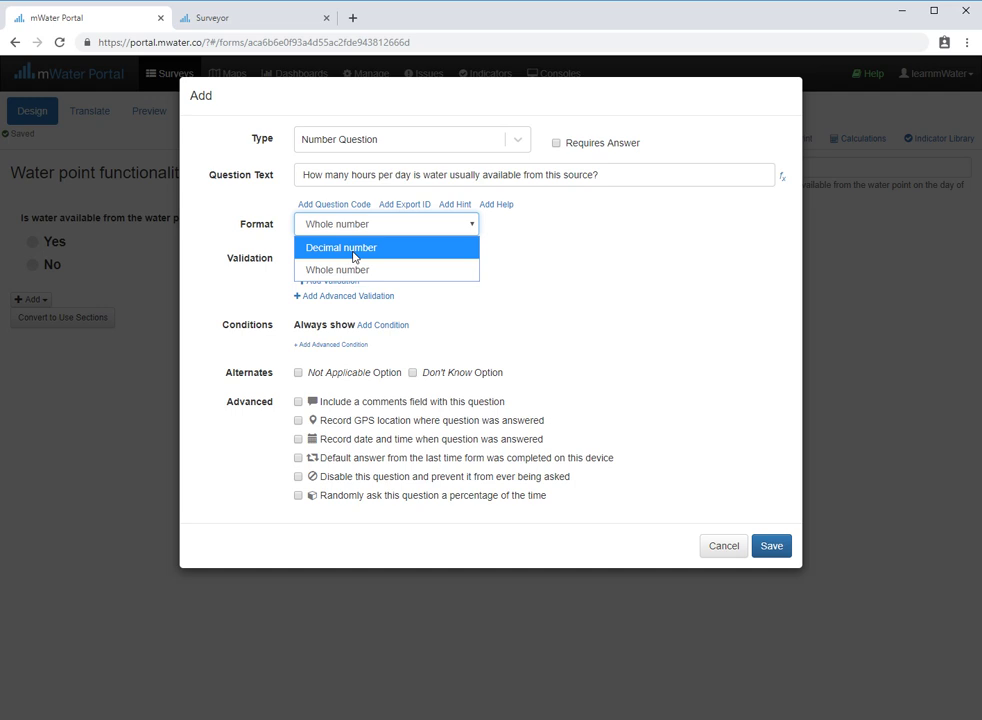
left_click(400, 270)
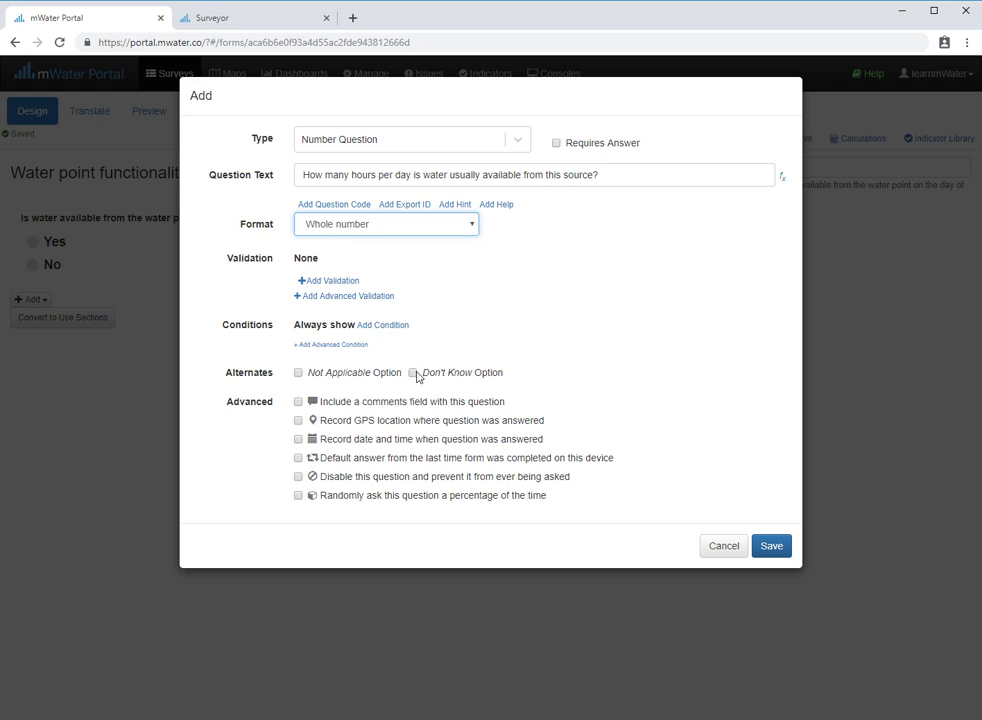
left_click(413, 373)
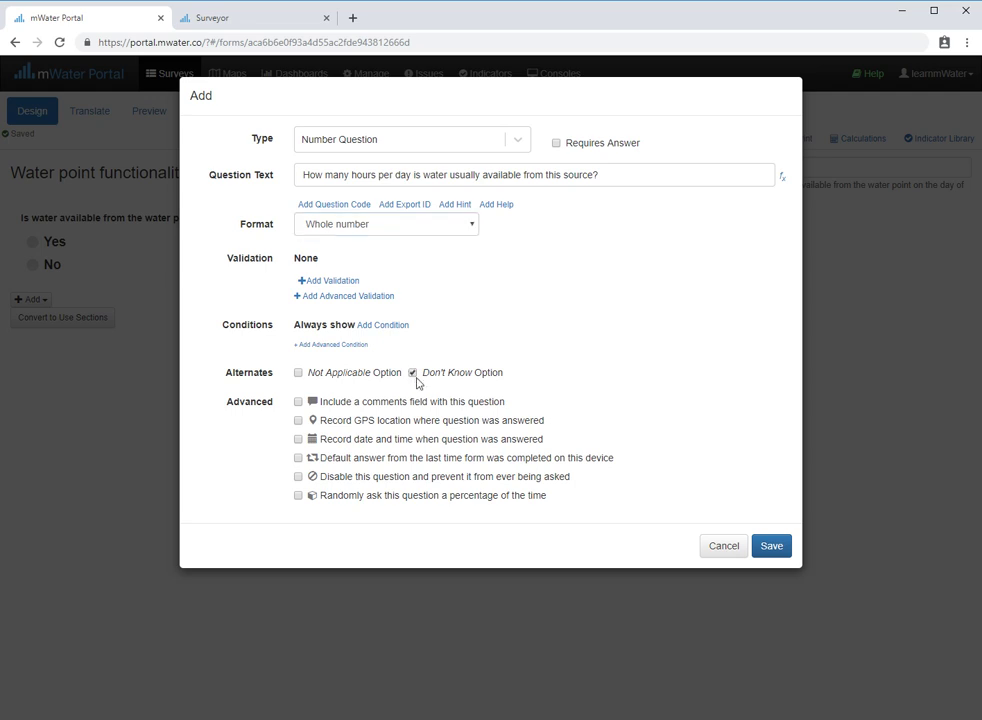
left_click(557, 143)
left_click(772, 546)
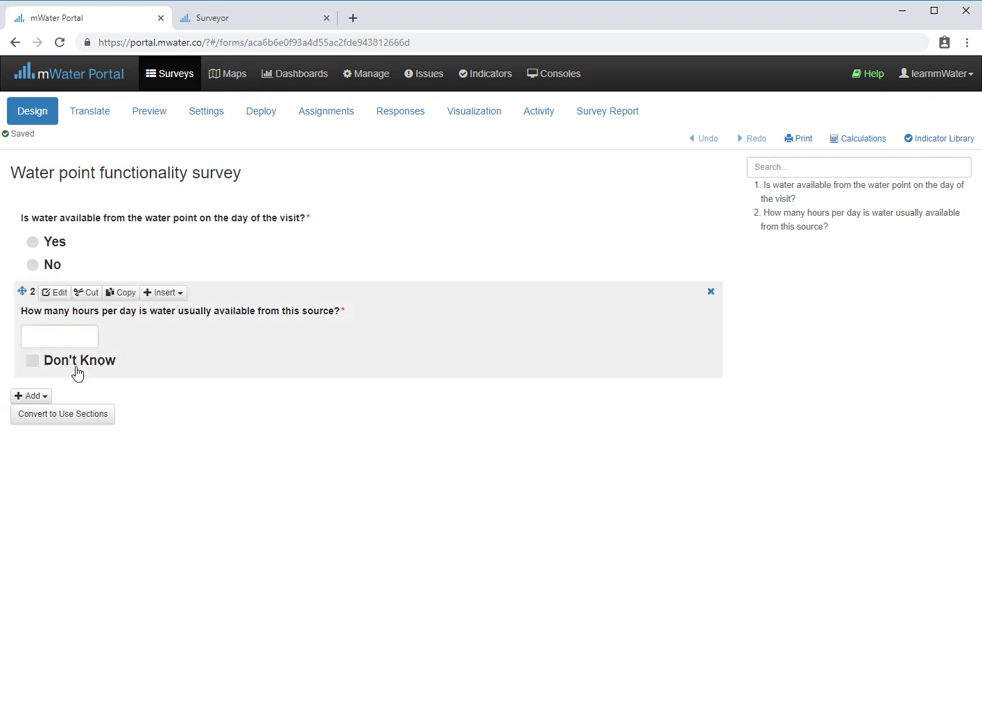
Step: Add a required Image Question 'Take a photo of the water point' and save it
left_click(42, 399)
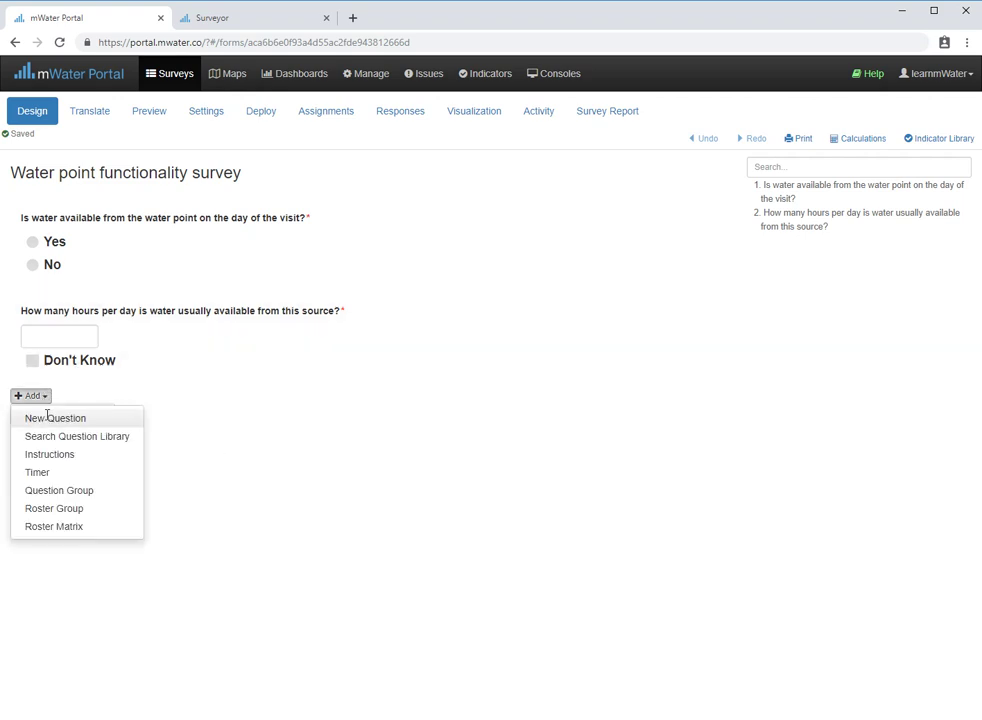
left_click(47, 416)
left_click(450, 145)
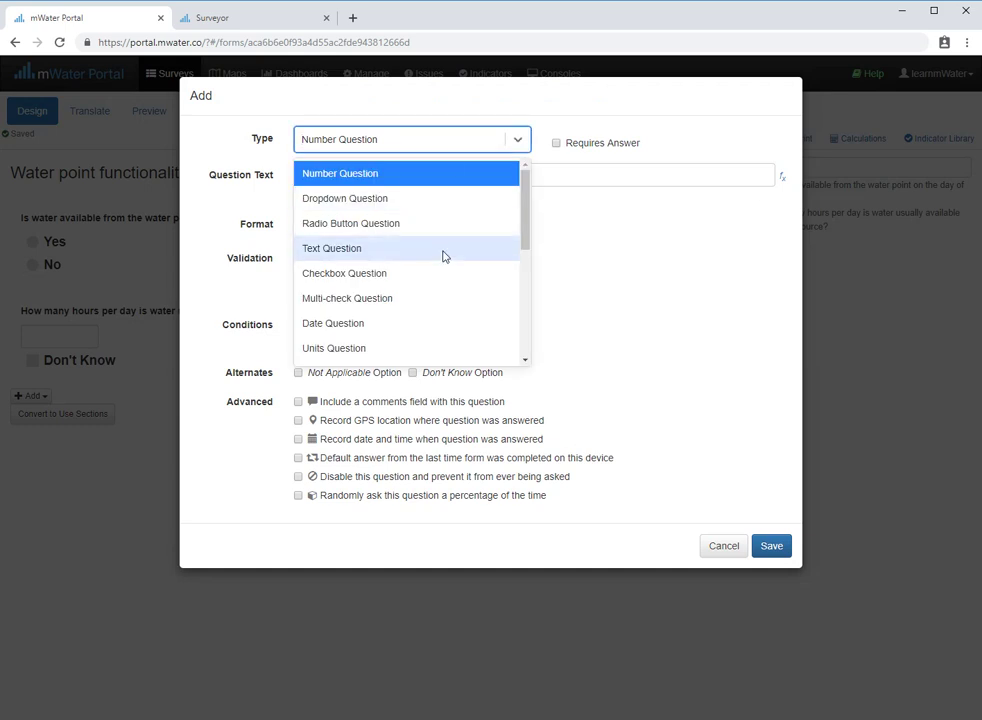
scroll(444, 257, "down", 1)
scroll(444, 257, "down", 1)
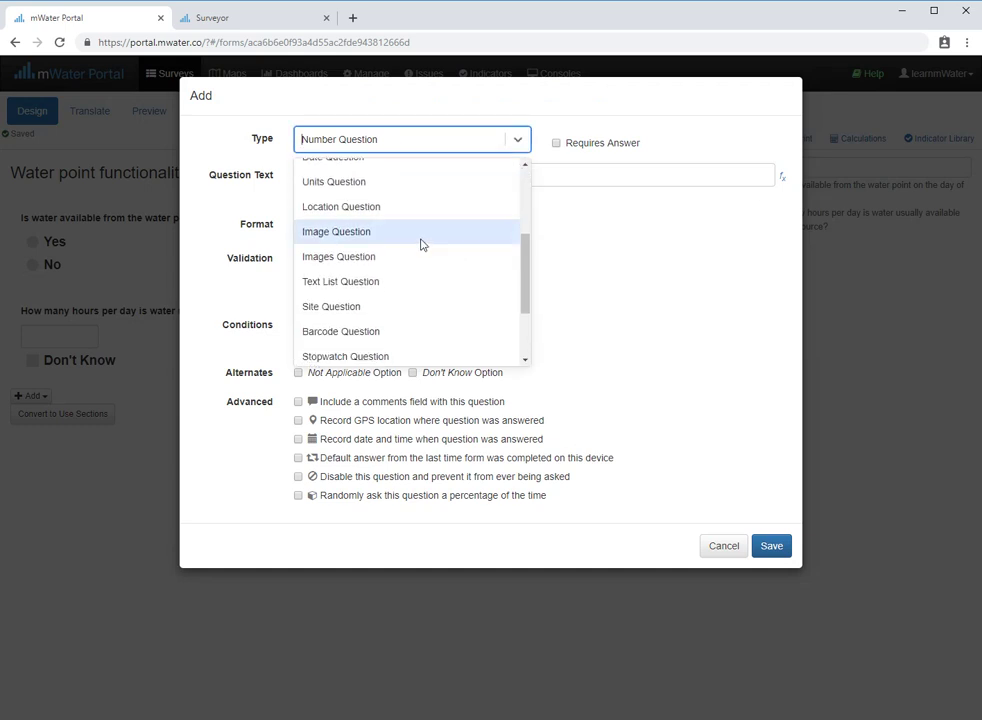
left_click(421, 242)
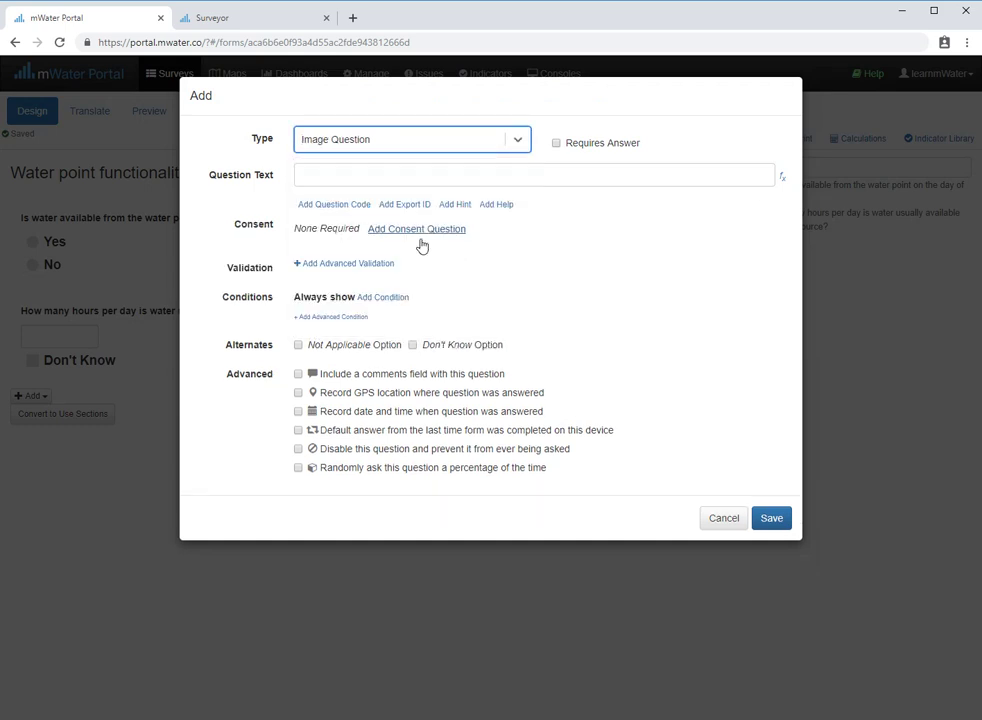
left_click(416, 180)
type("Take ")
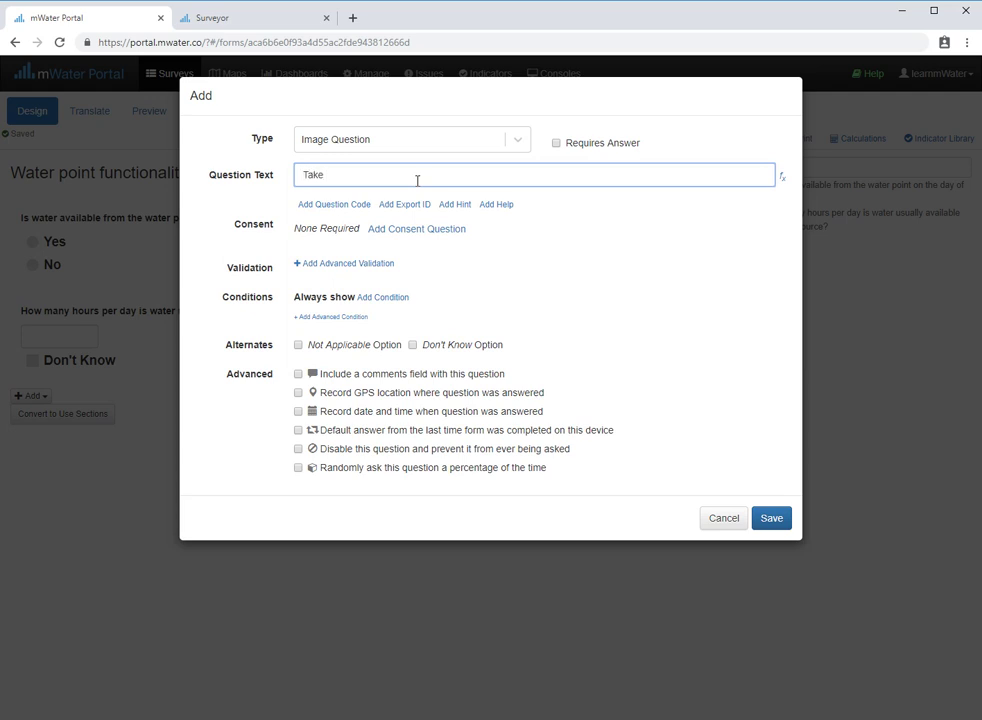
type("a")
type(" photo of the w")
type("ater point")
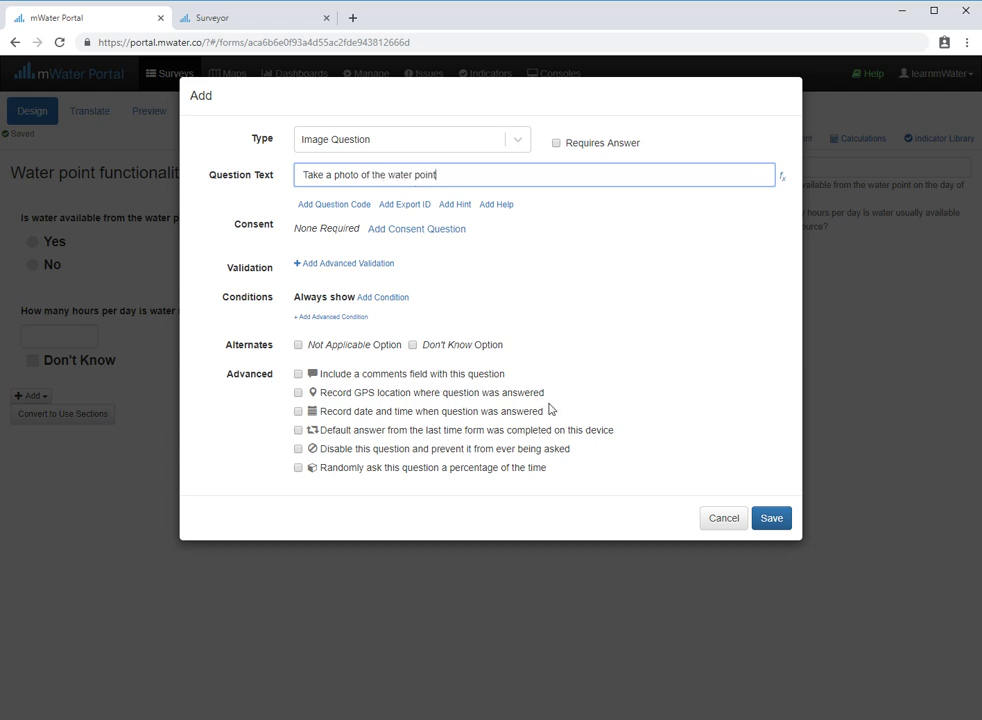
left_click(603, 148)
left_click(771, 516)
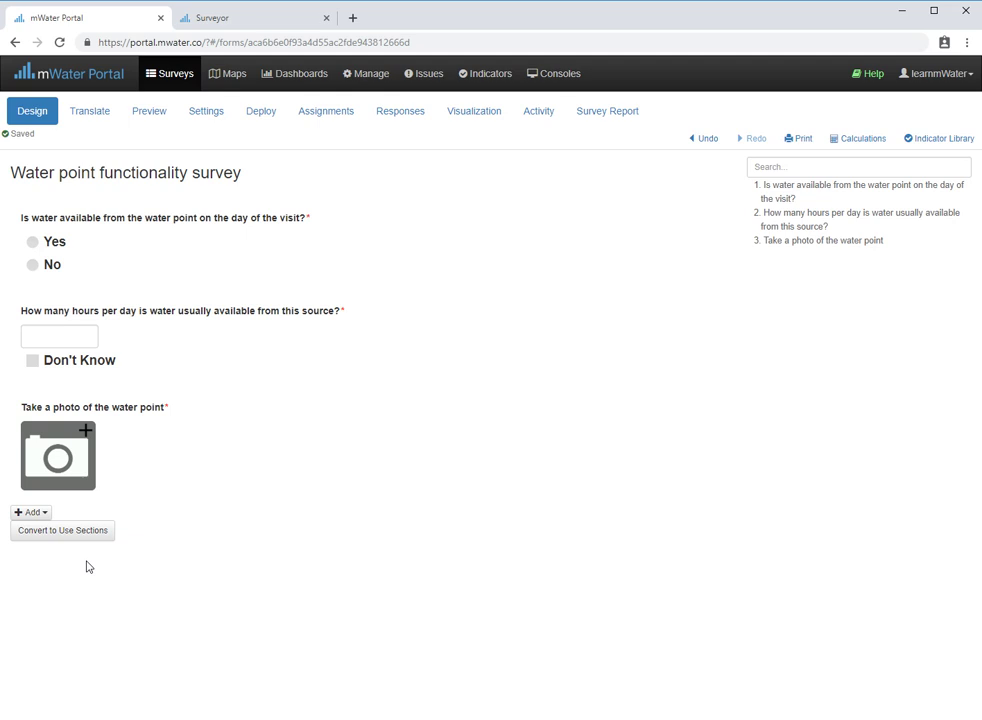
Step: Add a Site Question worded 'Which water point site are you visiting?'
left_click(41, 516)
left_click(50, 531)
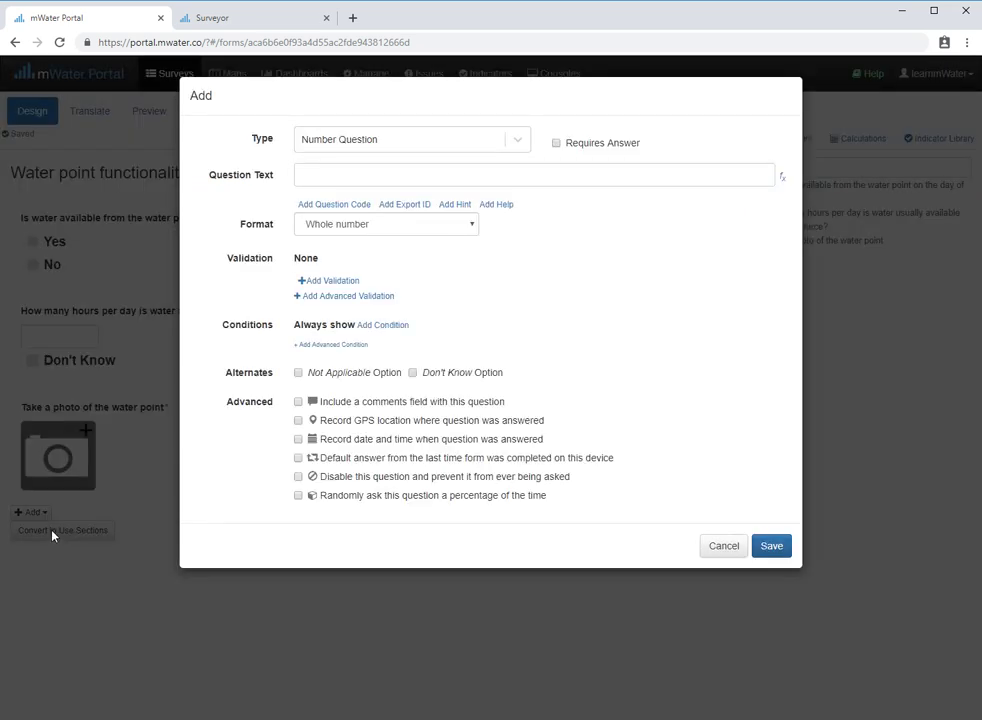
left_click(400, 137)
scroll(383, 254, "down", 1)
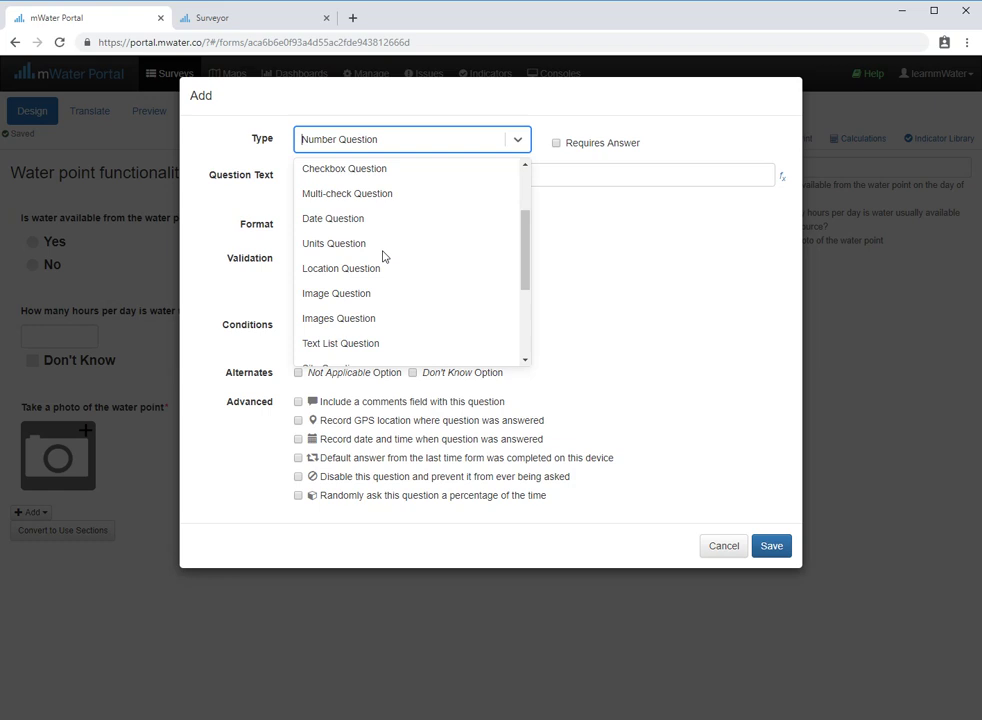
scroll(383, 256, "down", 1)
scroll(385, 256, "down", 1)
scroll(385, 256, "down", 1)
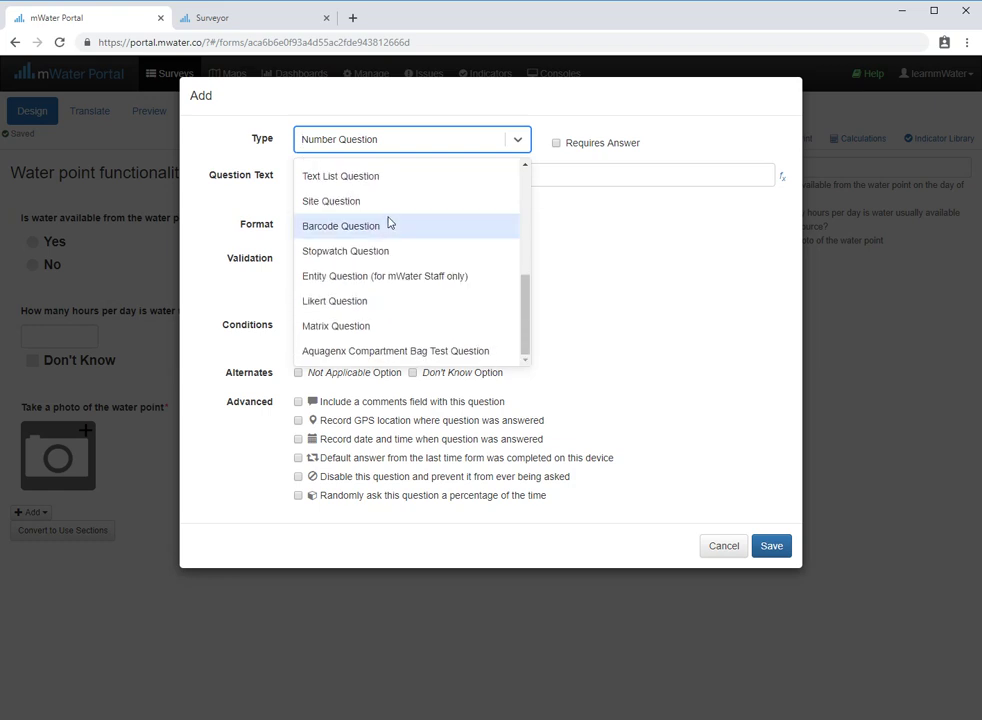
left_click(395, 205)
left_click(402, 183)
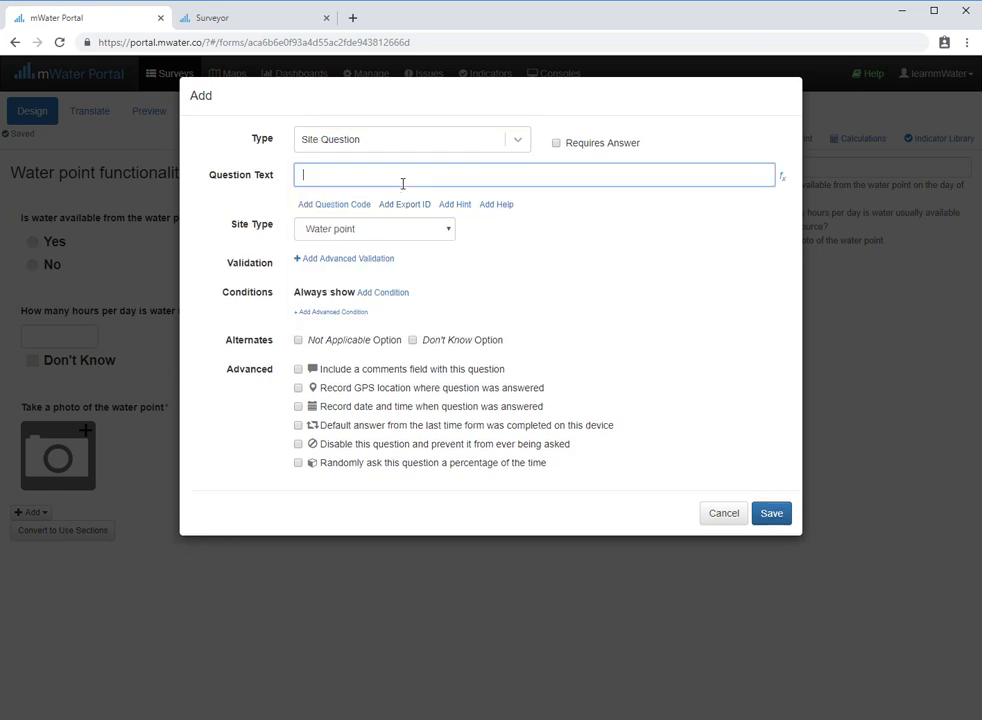
type("Which w")
type("ater point site ")
type("are you vi")
type("siting?")
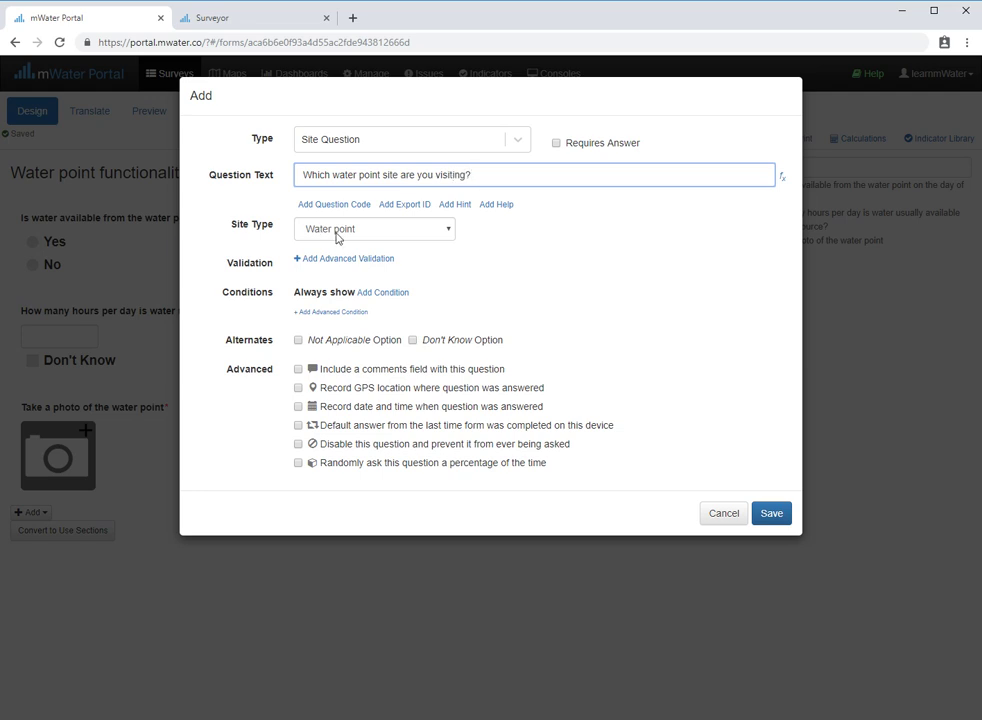
Step: Keep Water point as the site type, make it required, and save it
left_click(337, 232)
left_click(337, 232)
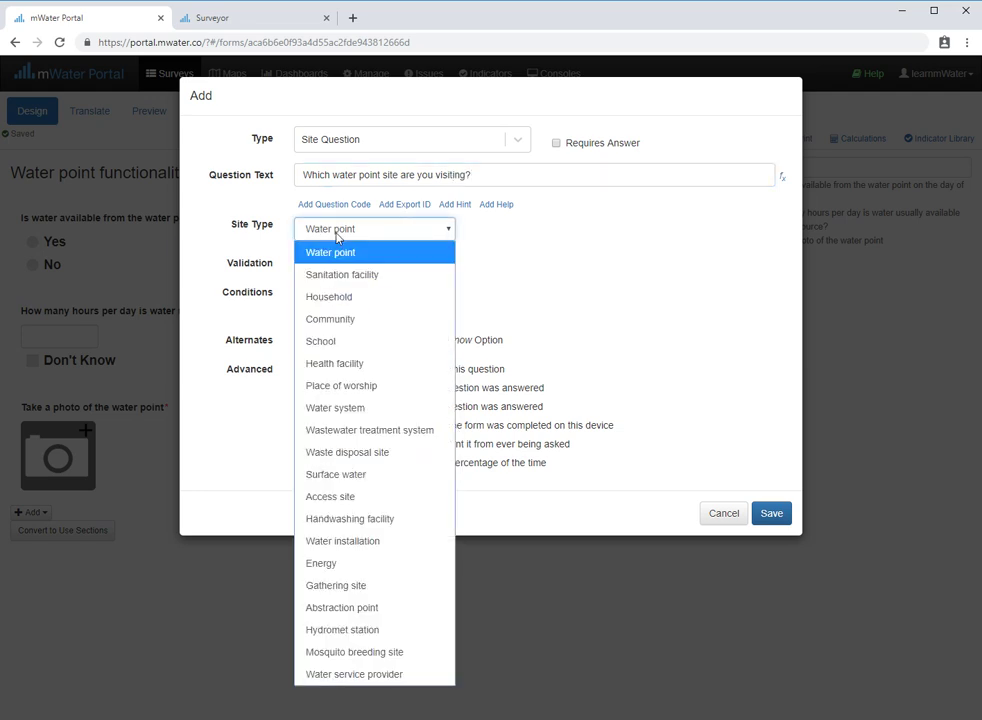
left_click(338, 240)
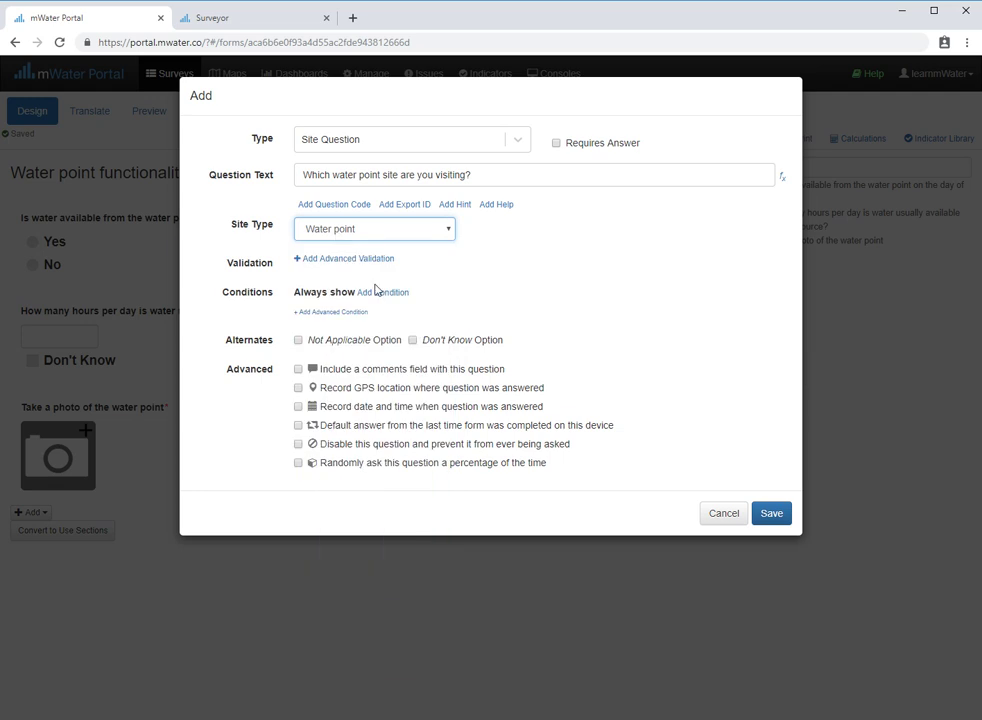
left_click(579, 143)
left_click(769, 513)
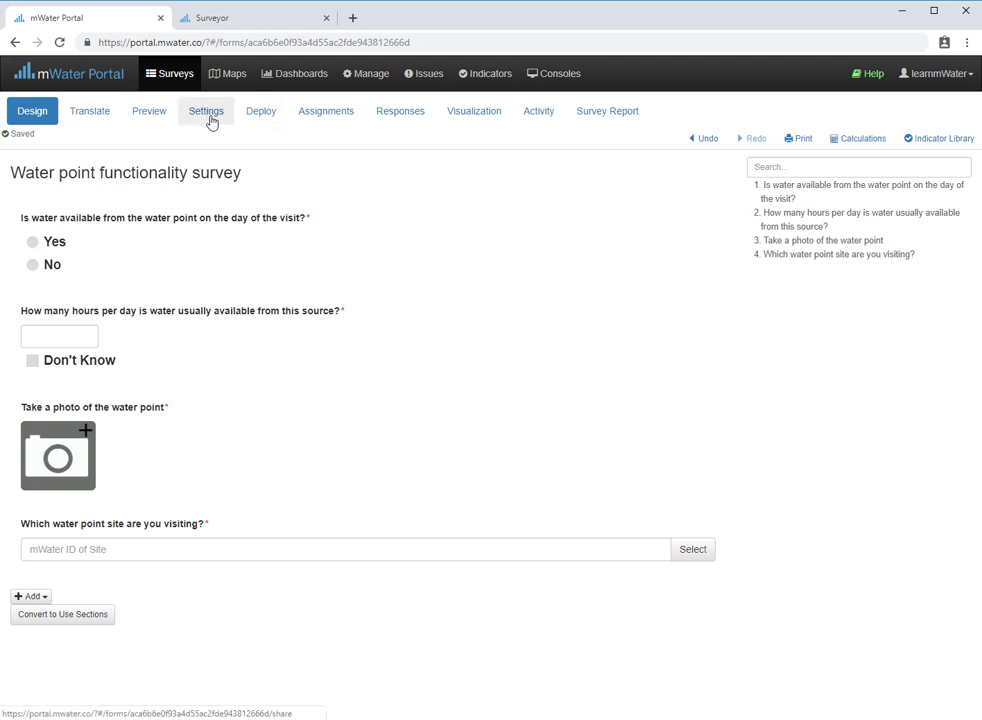
Step: Switch to the survey's Deploy tab
left_click(257, 118)
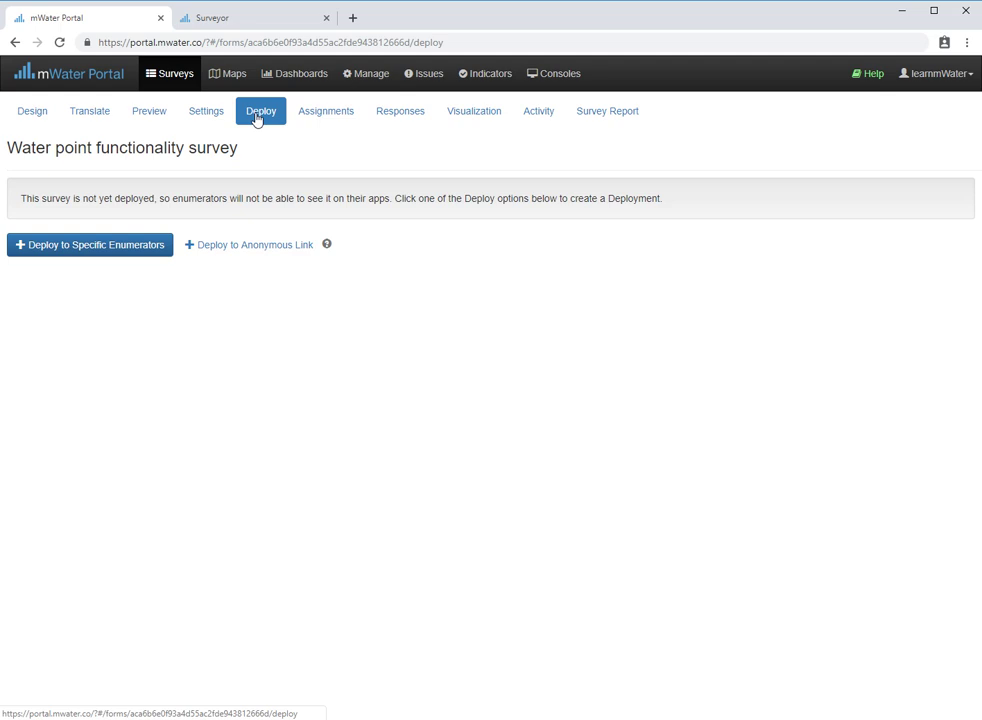
Step: Start a deployment to specific enumerators titled 'Learning Deployment'
left_click(129, 254)
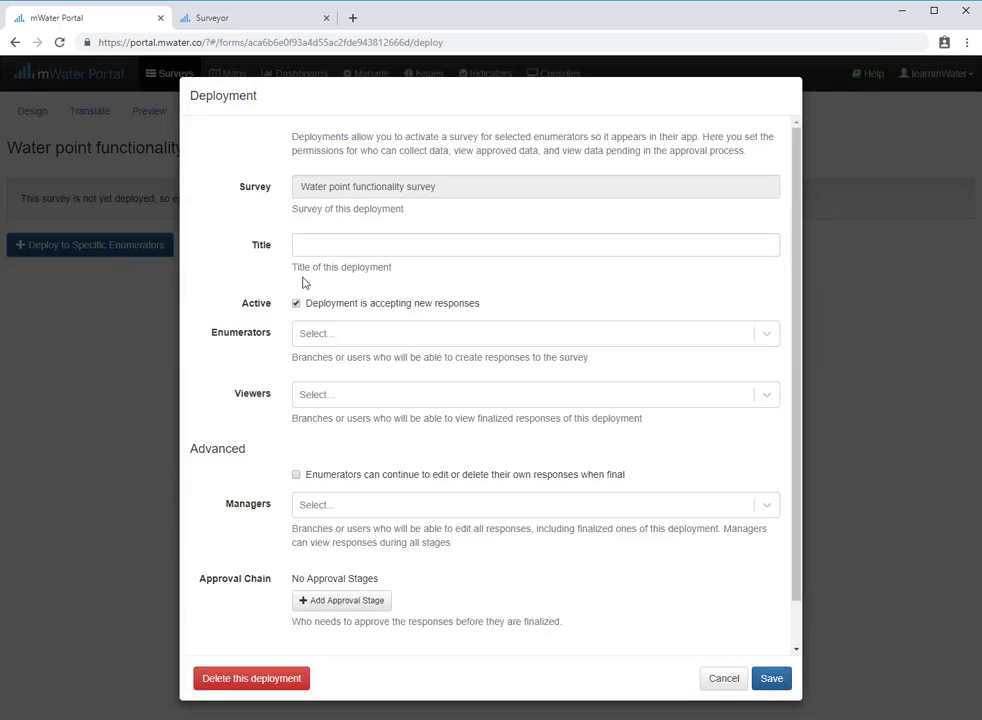
left_click(359, 245)
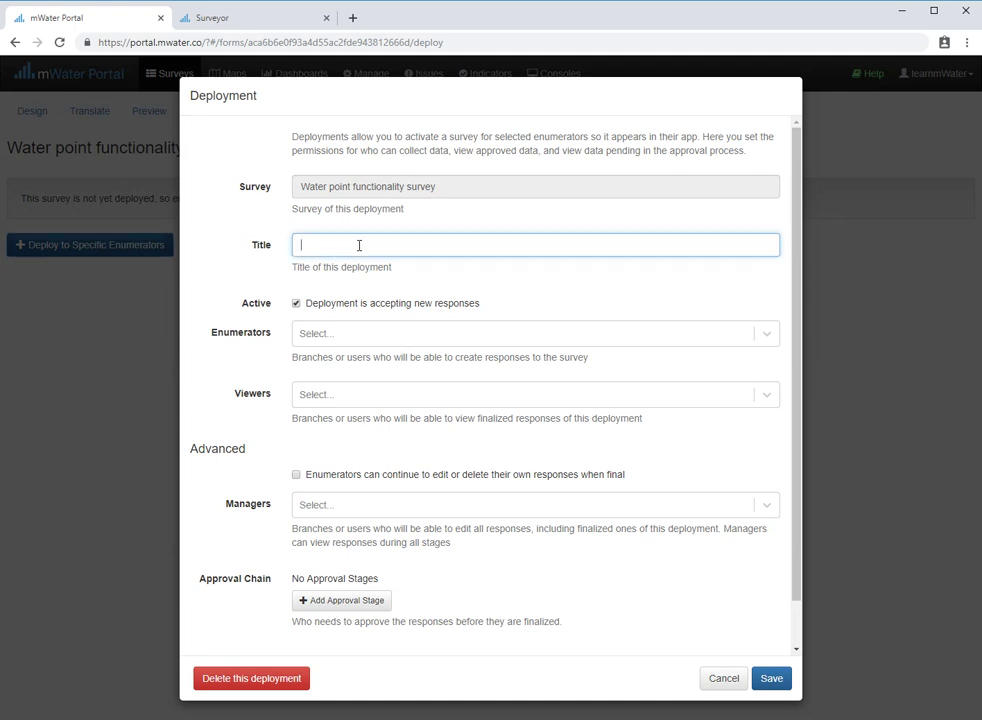
type("Learning")
type(" Deployment")
Step: Assign the new account as enumerator and another portal user as manager
left_click(342, 340)
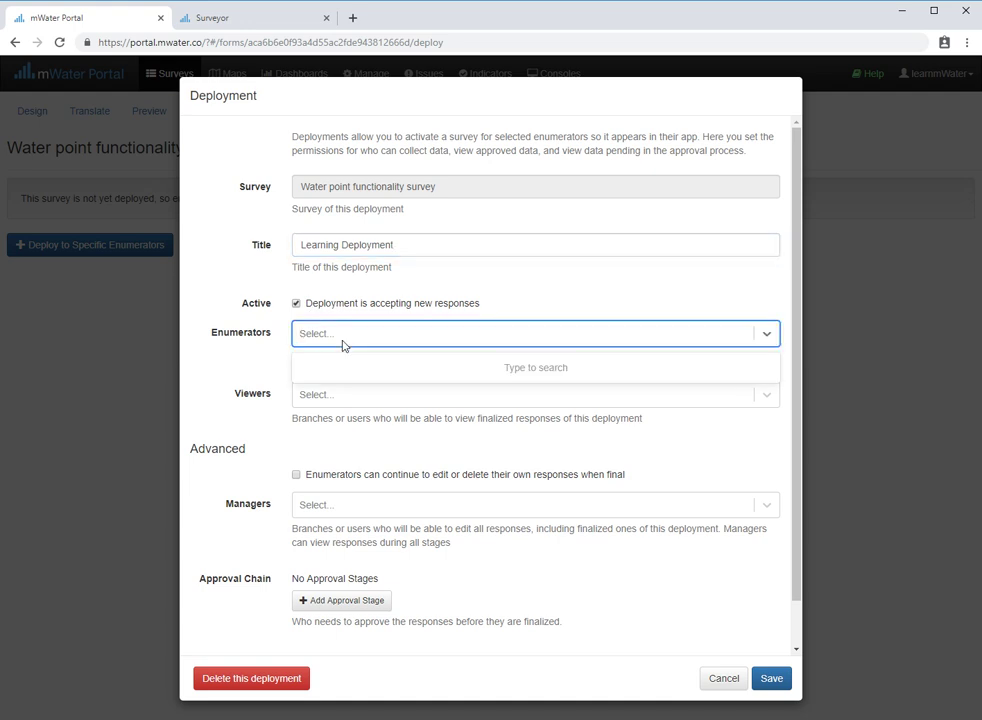
type("petri")
key("BackSpace")
key("BackSpace")
key("BackSpace")
key("BackSpace")
key("BackSpace")
type("learn")
type("mwater")
double_click(340, 366)
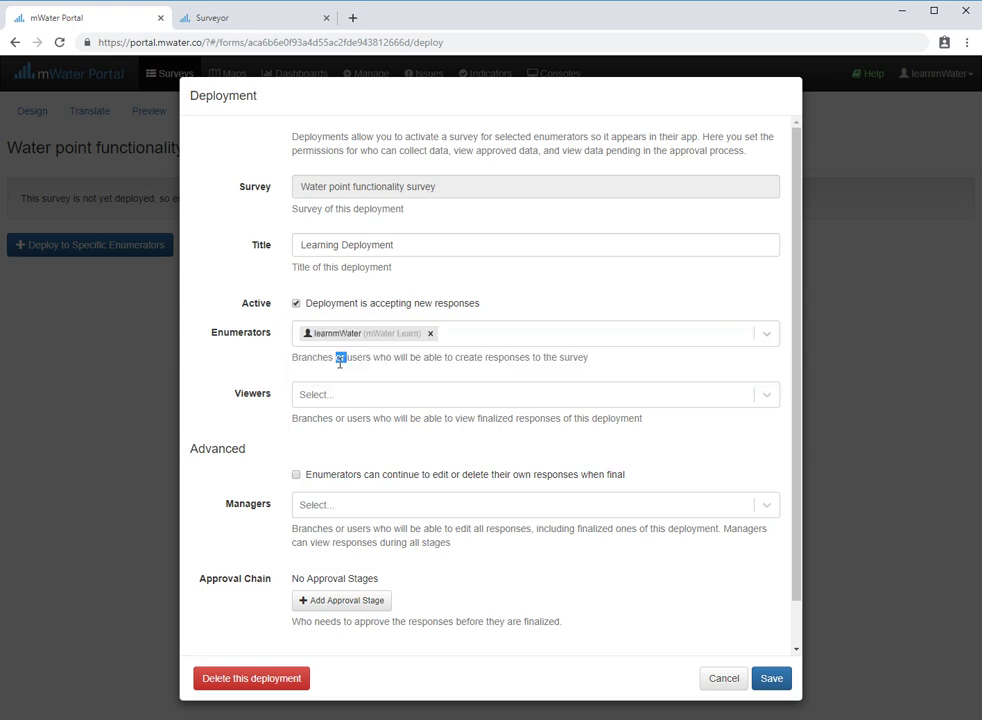
left_click(329, 507)
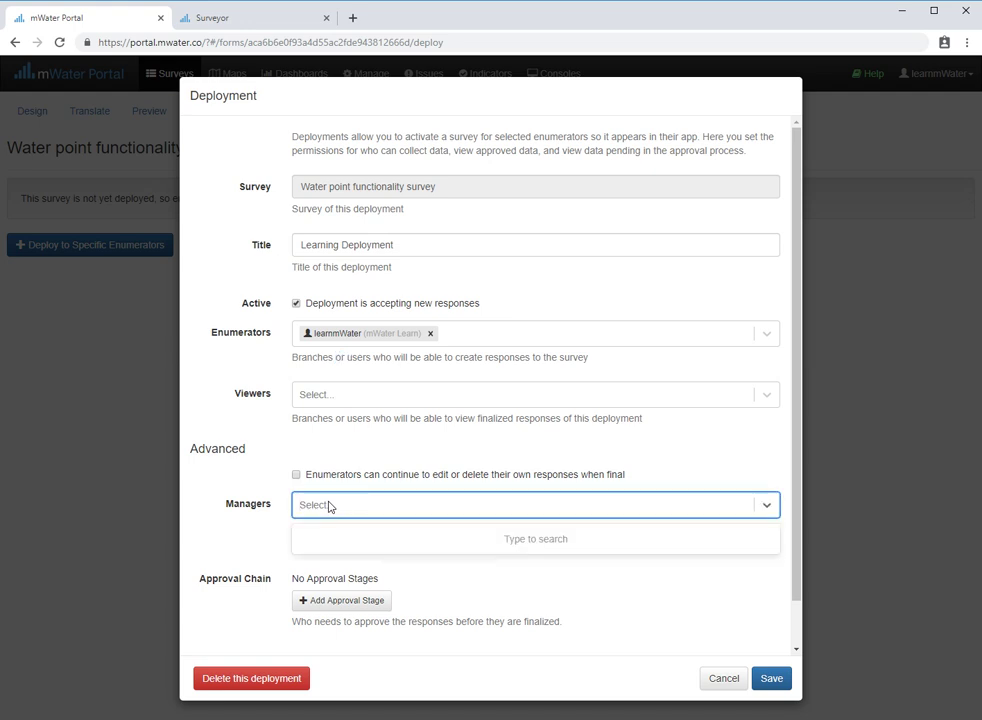
type("demonstration")
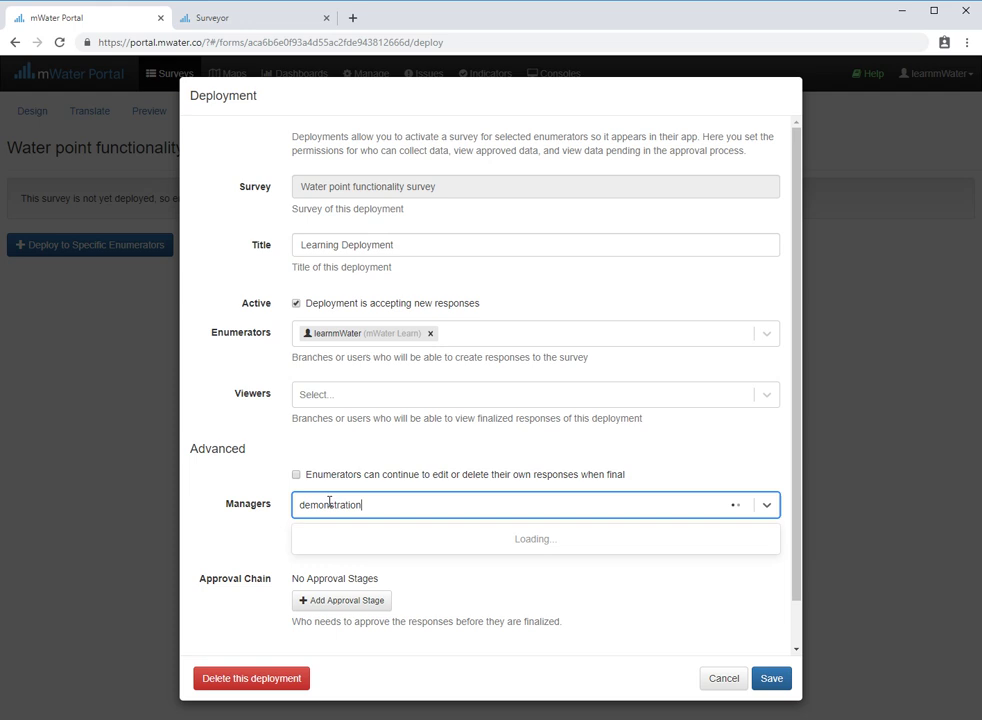
type("_pa")
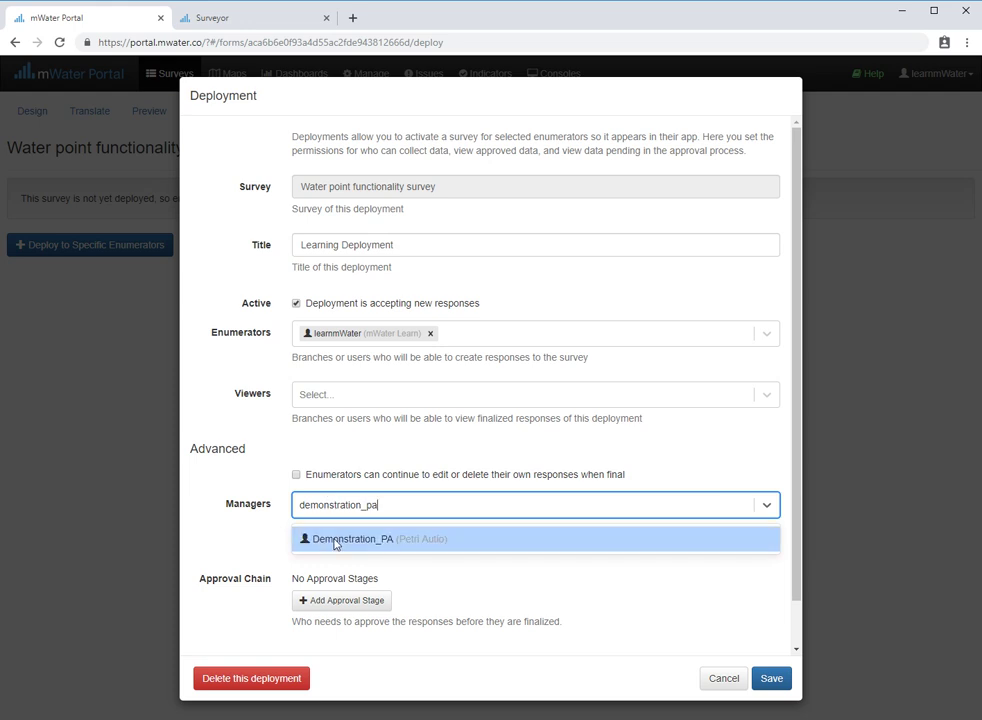
left_click(340, 538)
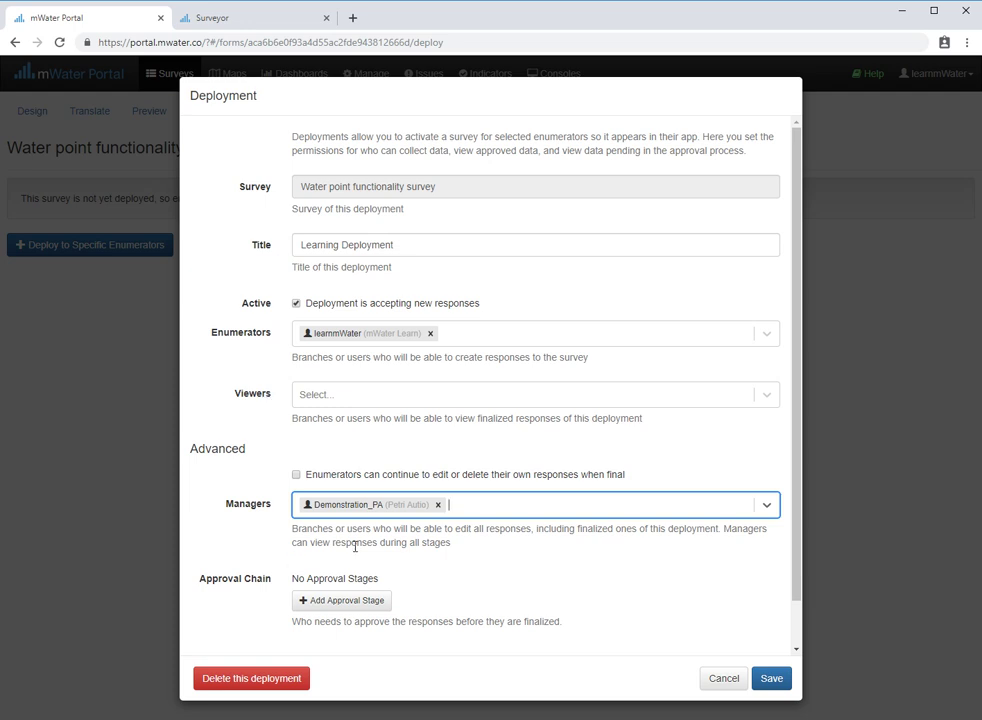
Step: Add a first approval stage with the manager user as approver and save Learning Deployment
left_click(348, 600)
scroll(338, 605, "down", 2)
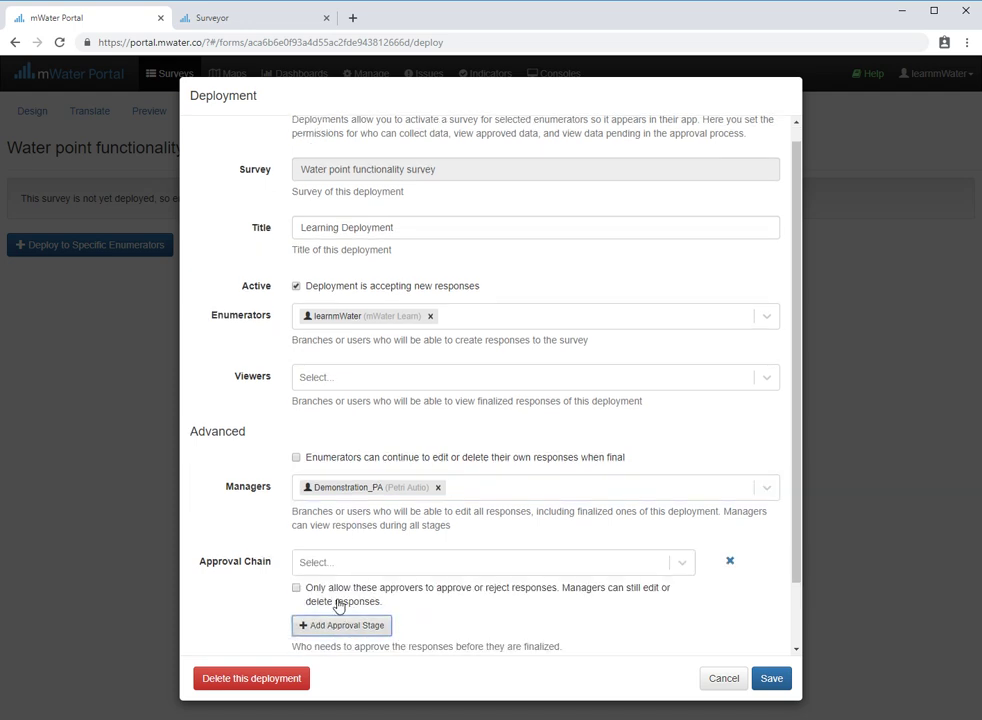
left_click(372, 507)
type("p")
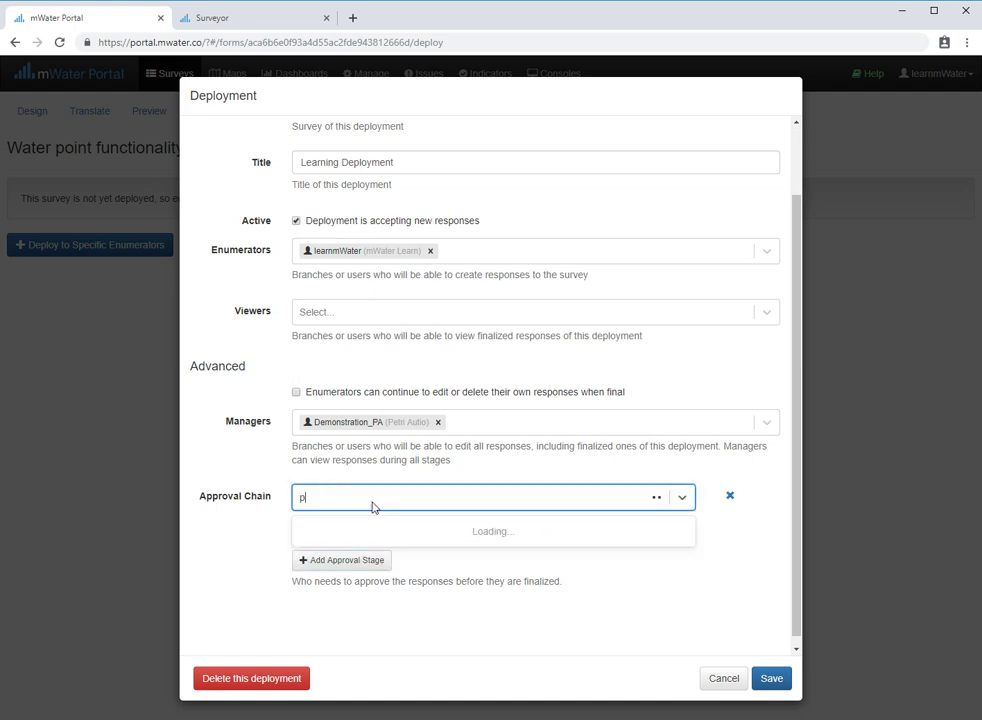
key("BackSpace")
type("demonstration")
type("_pa")
left_click(366, 530)
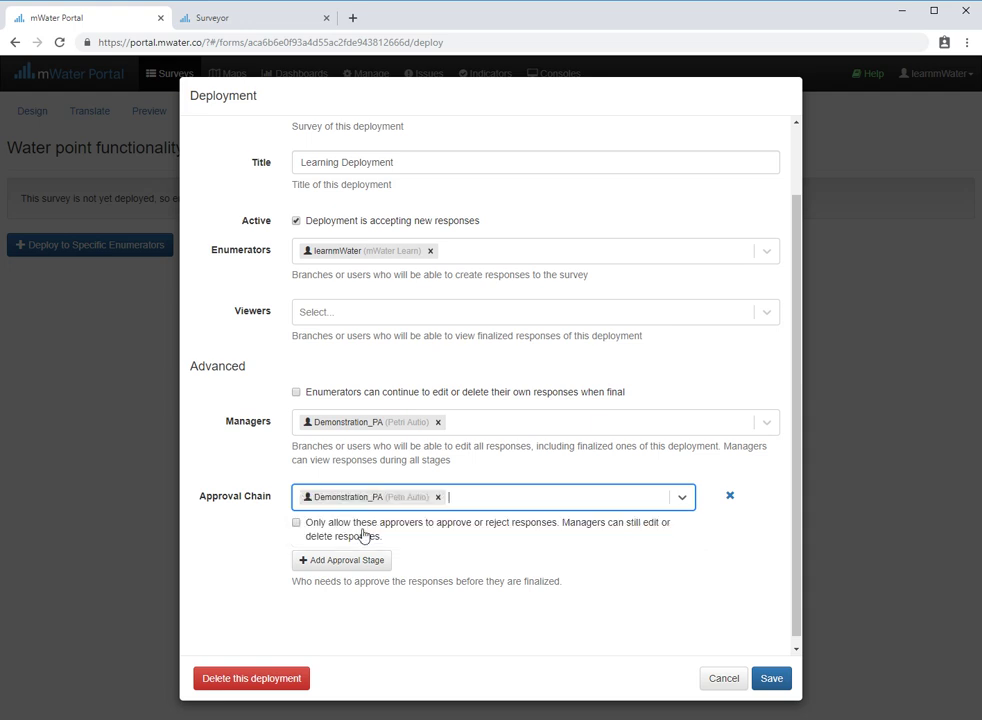
scroll(460, 554, "up", 1)
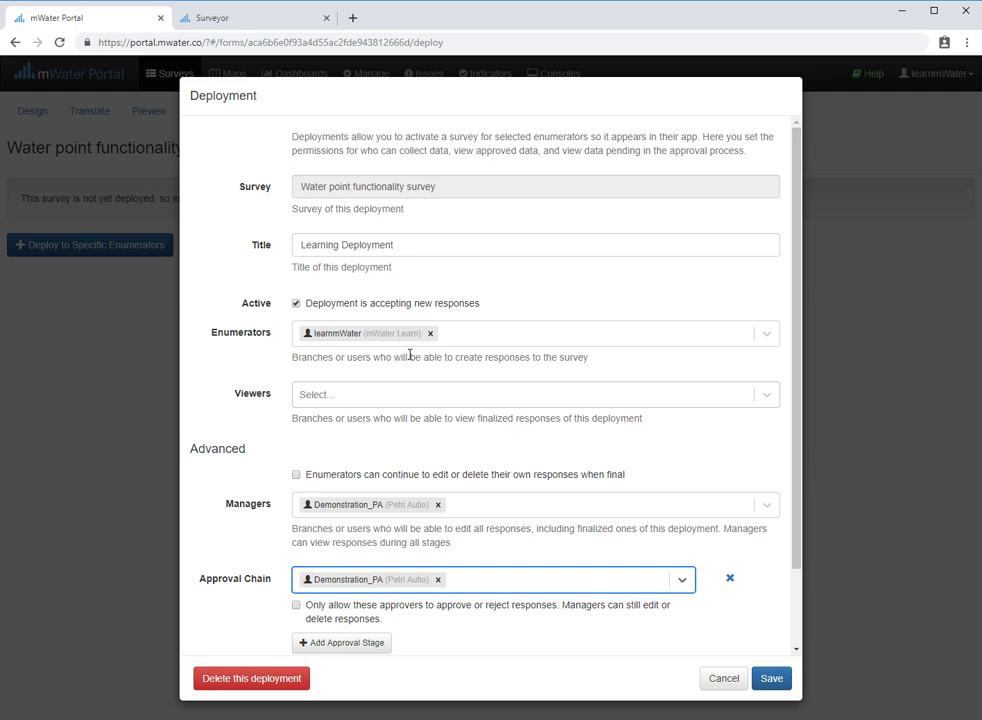
left_click(768, 680)
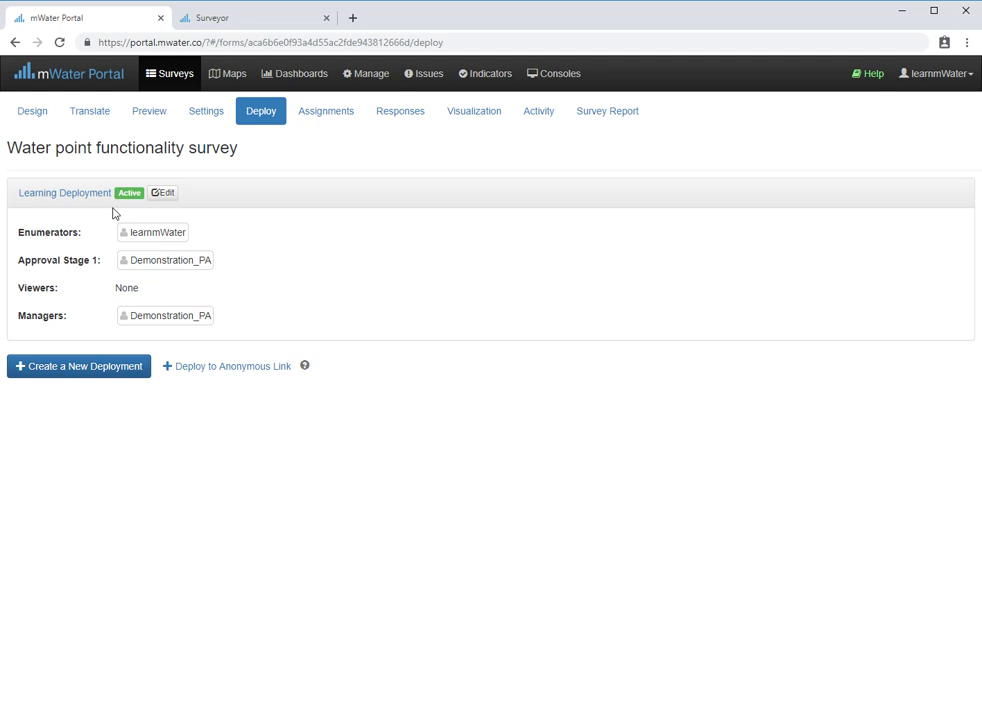
Step: Log in to Surveyor with the new account's username and password, then continue as Standard User
left_click(223, 26)
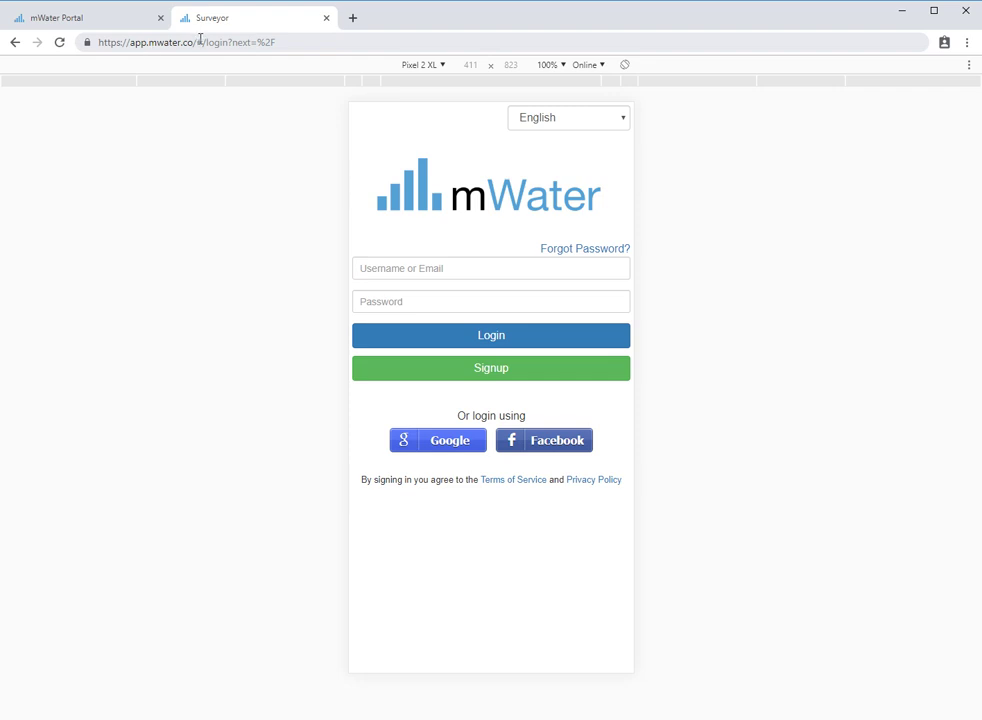
left_click(415, 278)
type("learn")
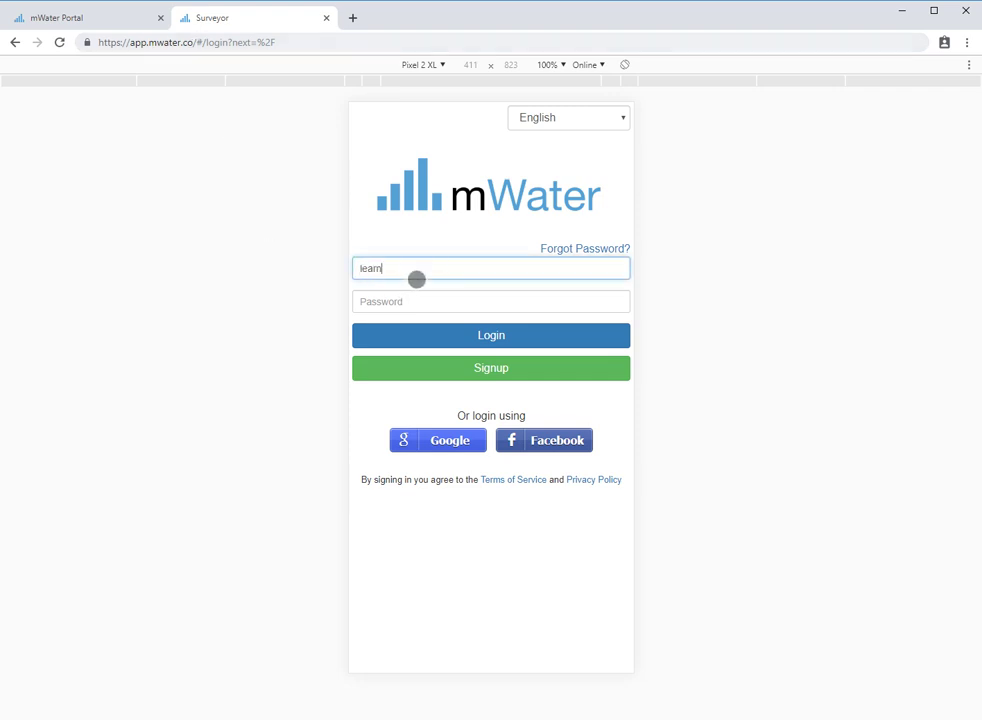
type("mwater")
key("Tab")
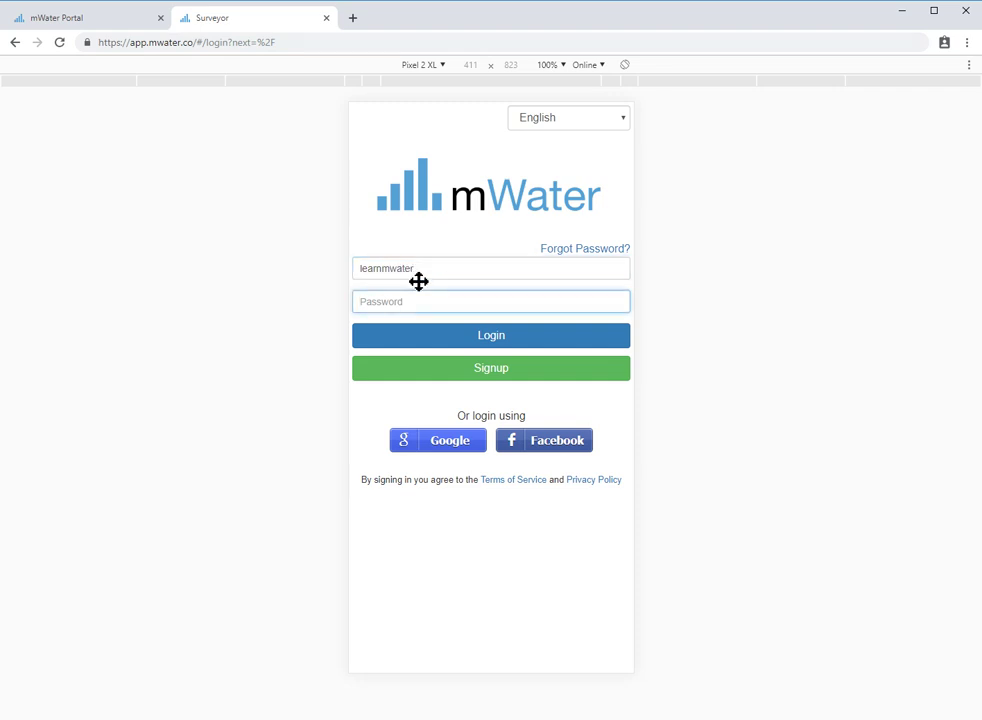
type("pass")
type("word")
left_click(443, 336)
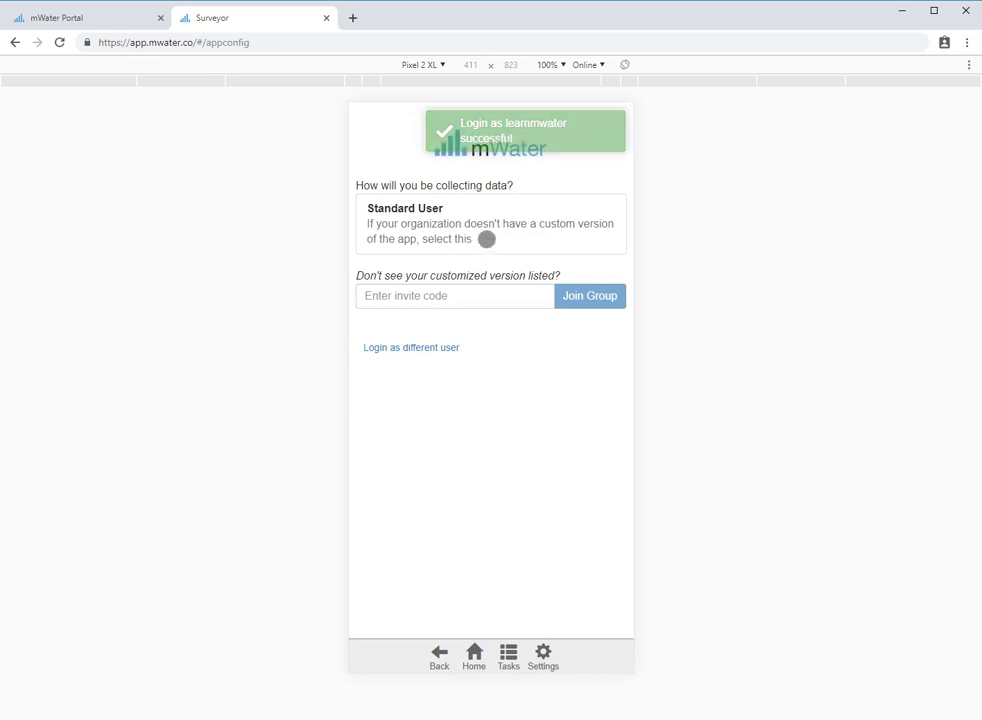
left_click(486, 239)
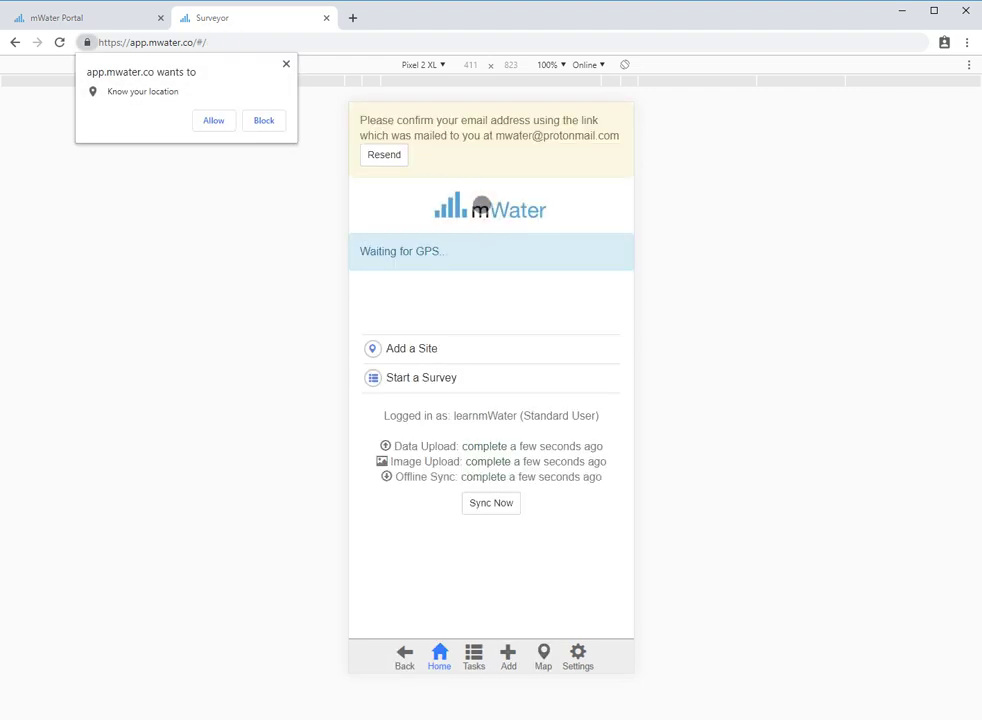
Step: Allow the location prompt and run Sync Now to sync with the server
left_click(205, 121)
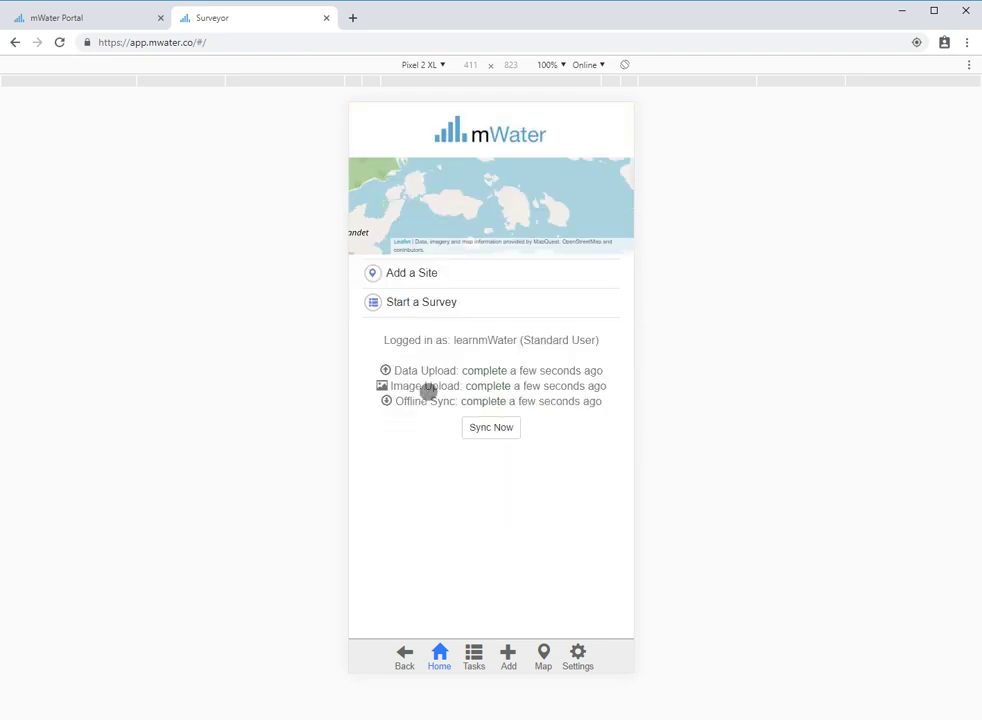
left_click(490, 428)
Step: Start a survey from the Add menu, picking the Water point functionality survey
left_click(510, 664)
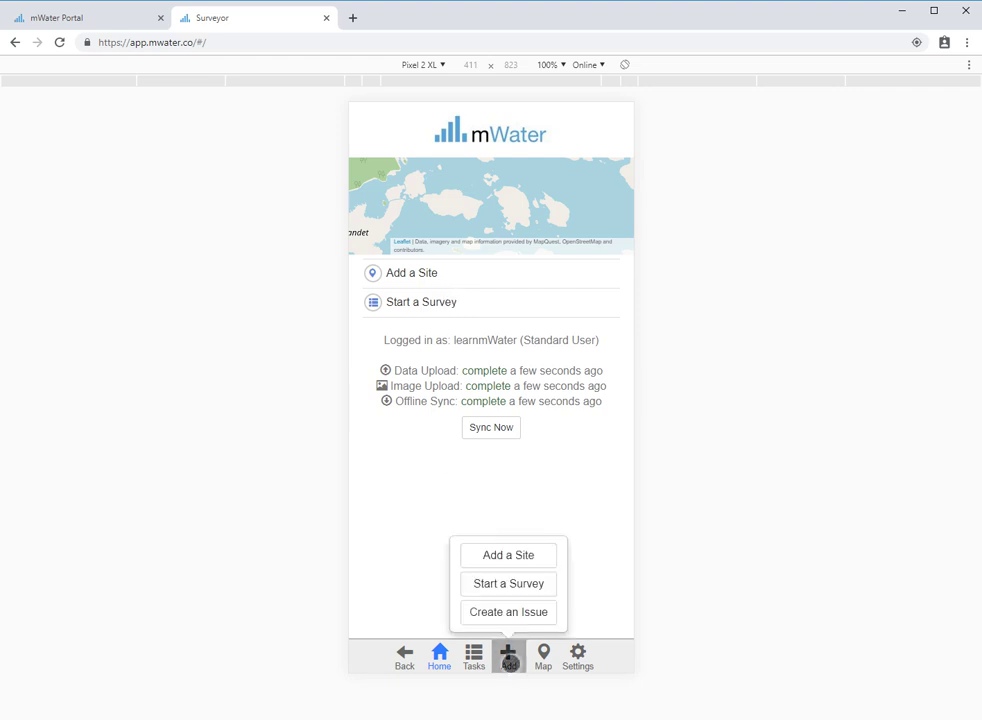
left_click(516, 586)
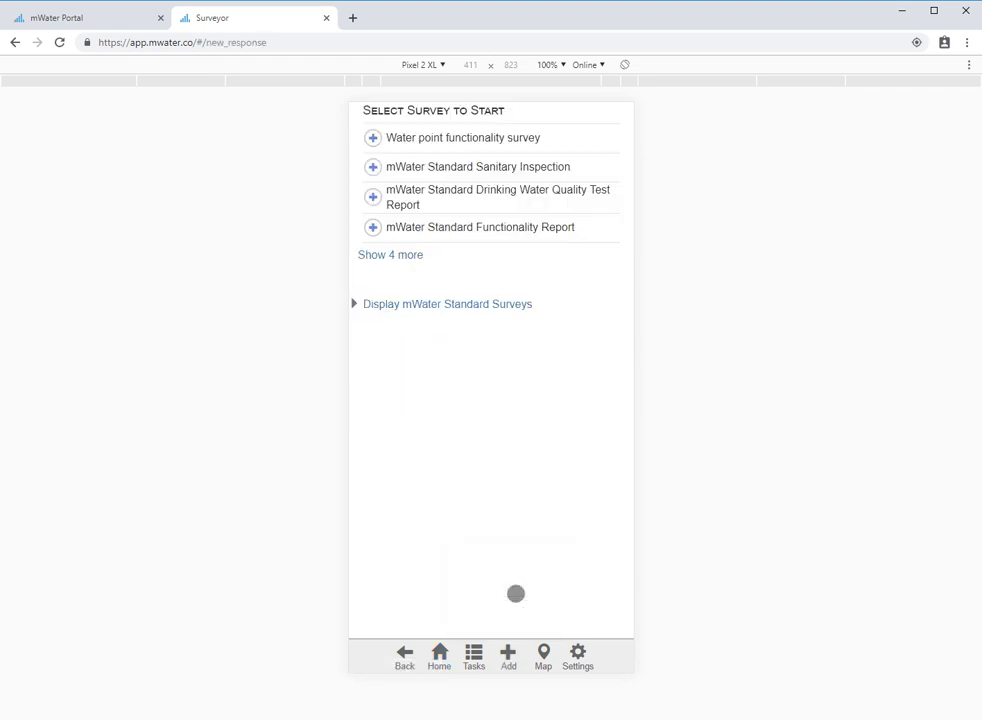
left_click(463, 143)
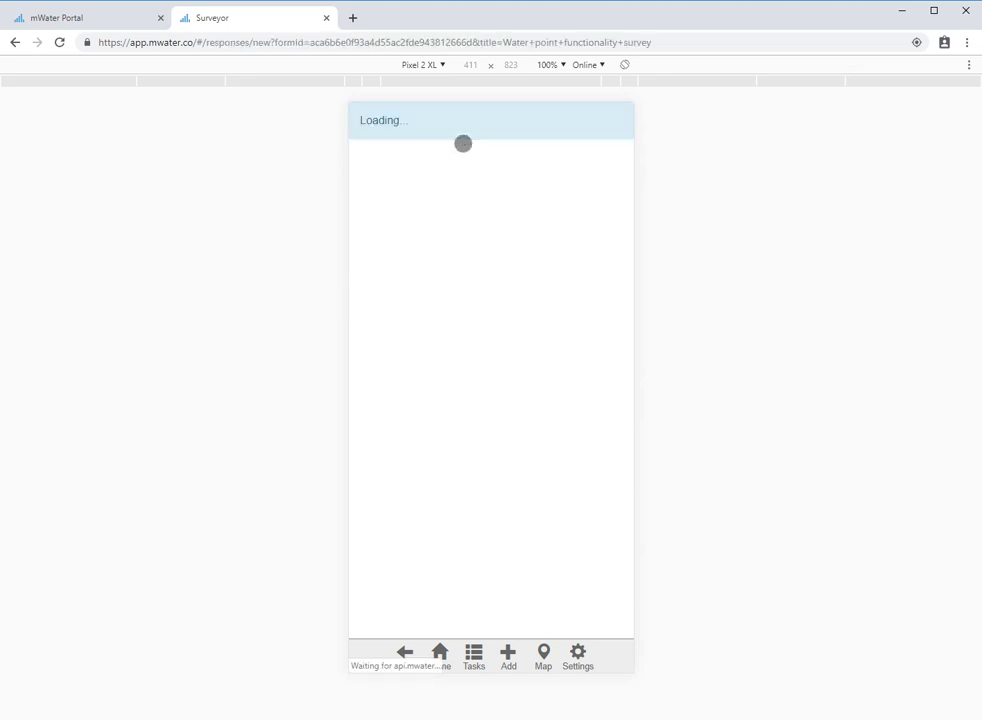